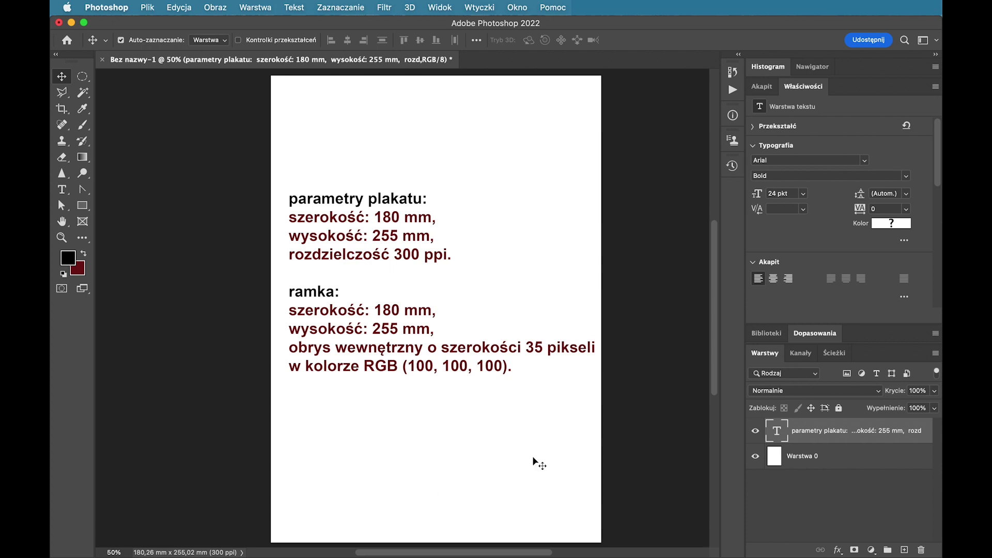
Delete the parameters text layer and add a 35 px Stroke effect to Warstwa 0
{"action": "key", "text": "Delete"}
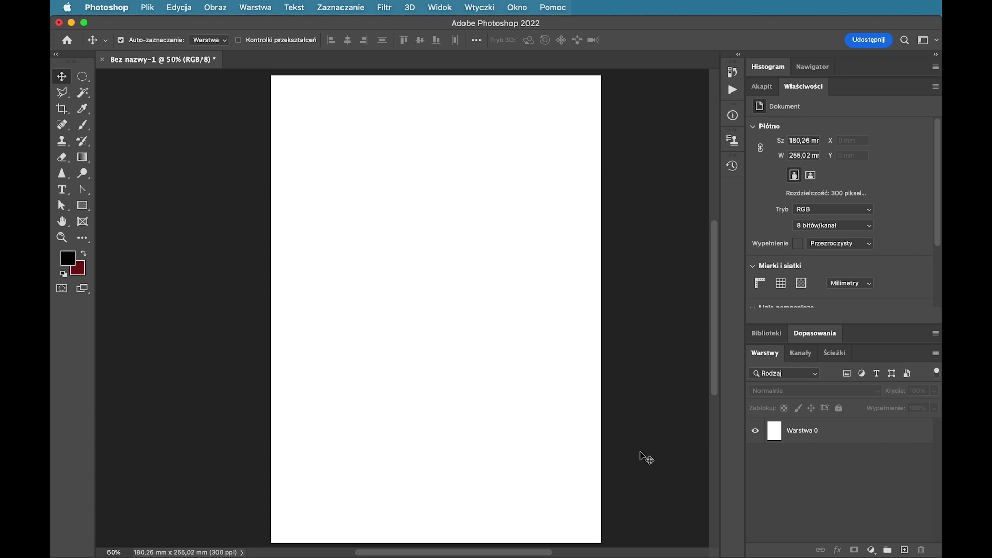
{"action": "left_click", "coordinate": [774, 431], "text": "ctrl"}
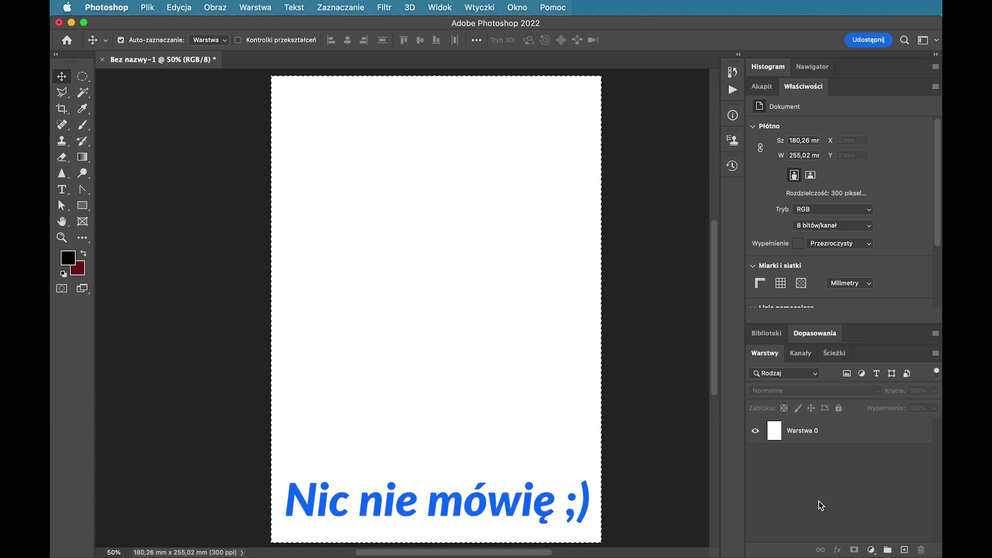
{"action": "left_click", "coordinate": [818, 438]}
{"action": "left_click", "coordinate": [837, 550]}
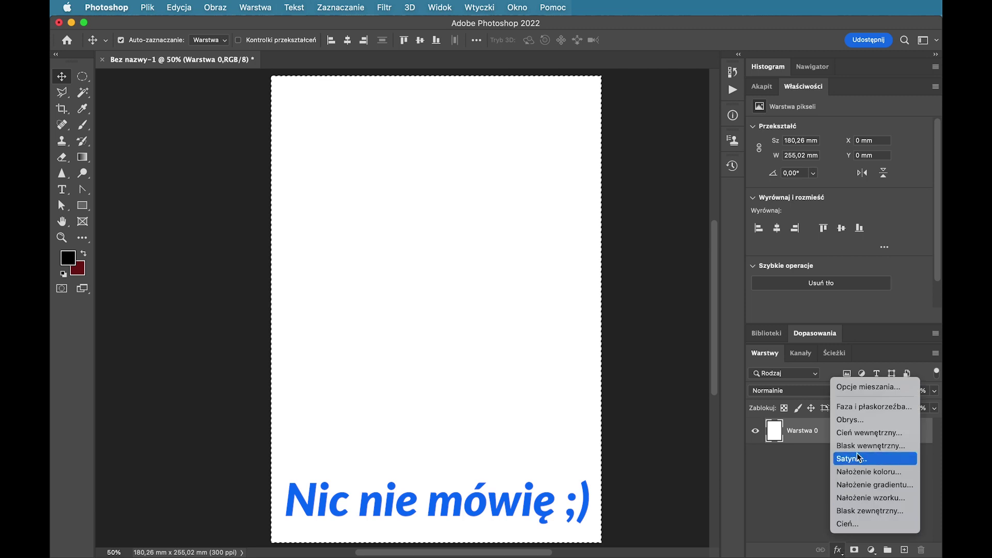
{"action": "left_click", "coordinate": [851, 420]}
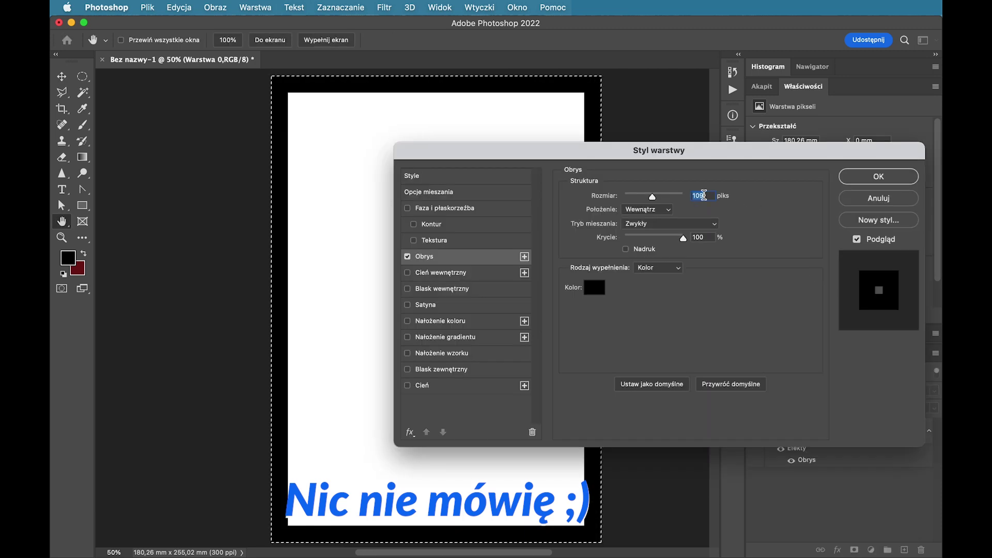
{"action": "type", "text": "35"}
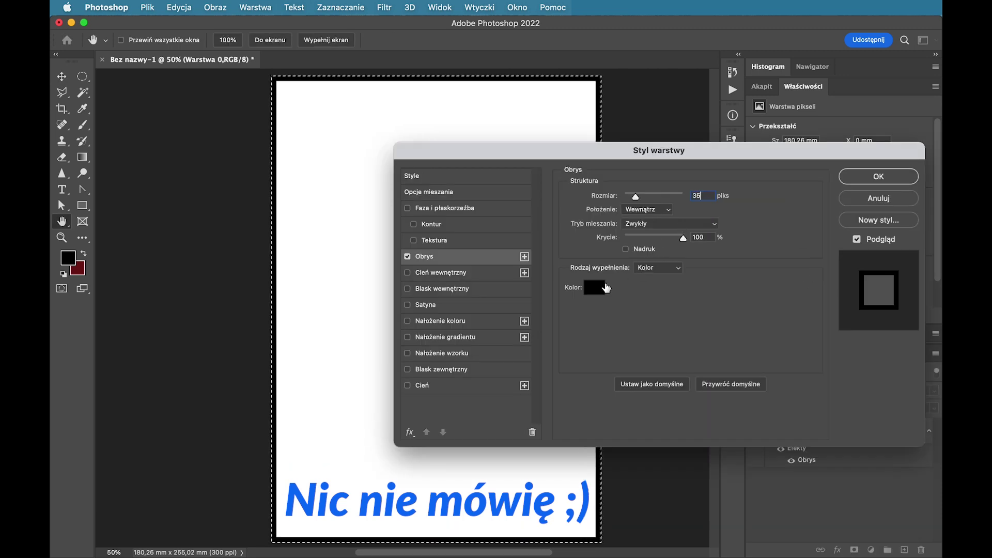
Set the stroke colour to grey RGB 100, 100, 100 and confirm the effect
{"action": "left_click", "coordinate": [606, 288]}
{"action": "left_click", "coordinate": [841, 304]}
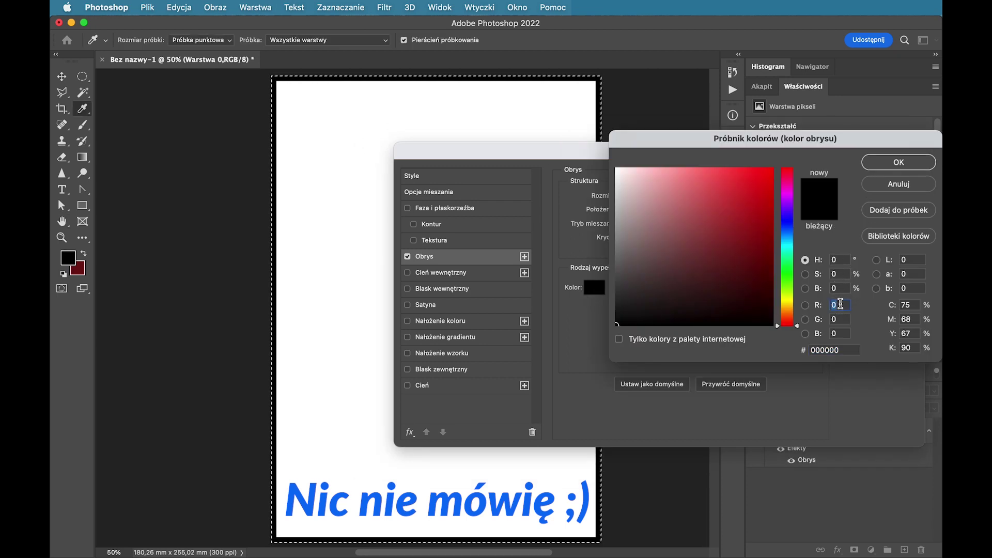
{"action": "type", "text": "100"}
{"action": "key", "text": "Tab"}
{"action": "type", "text": "100"}
{"action": "key", "text": "Tab"}
{"action": "type", "text": "10"}
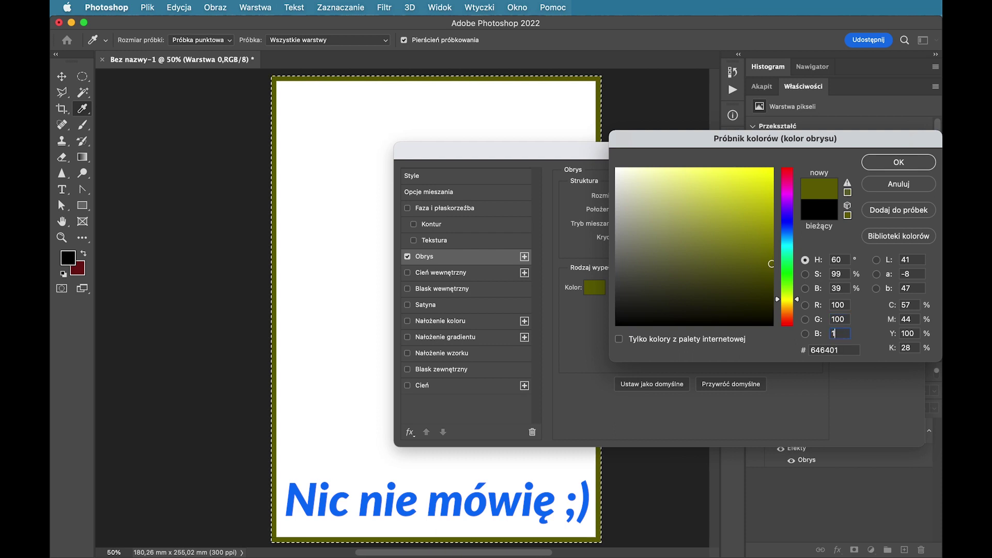
{"action": "type", "text": "0"}
{"action": "left_click", "coordinate": [923, 166]}
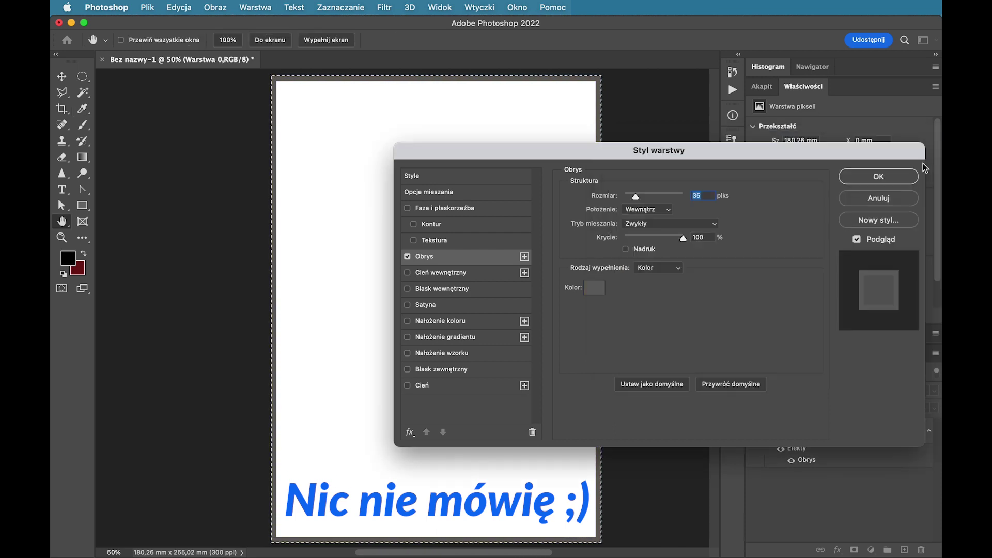
{"action": "left_click", "coordinate": [900, 181]}
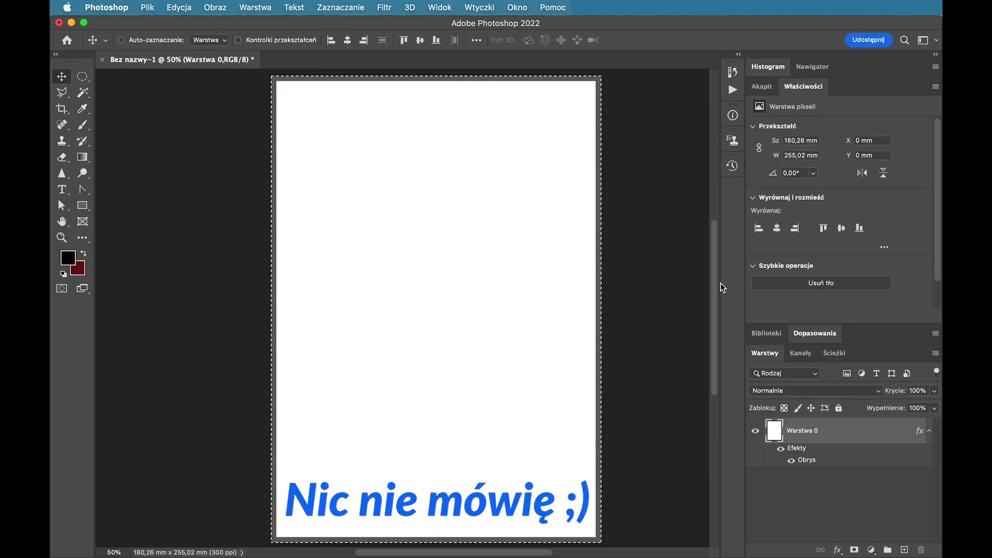
Deselect the canvas with Ctrl+D and zoom in on it
{"action": "key", "text": "ctrl+d"}
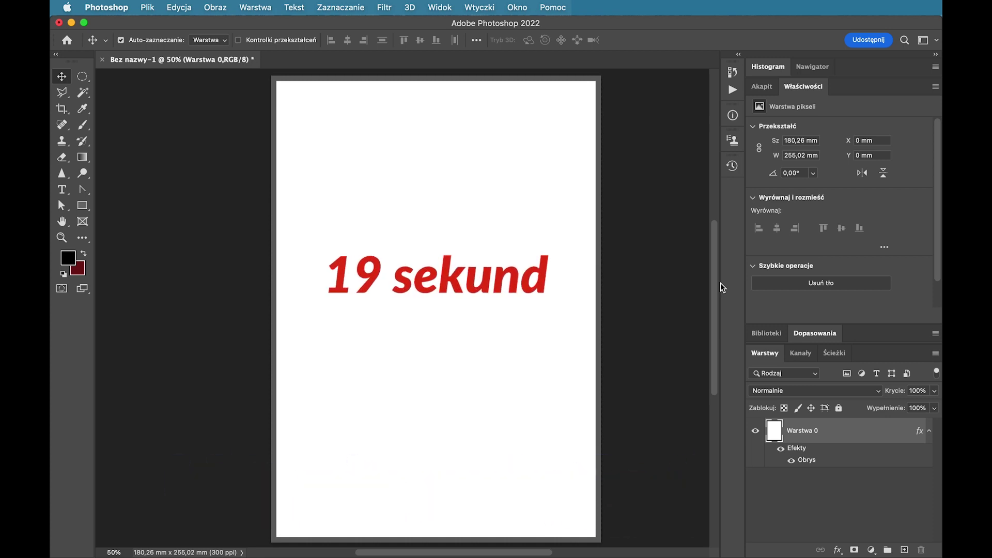
{"action": "scroll", "coordinate": [419, 207], "scroll_direction": "up", "scroll_amount": 2}
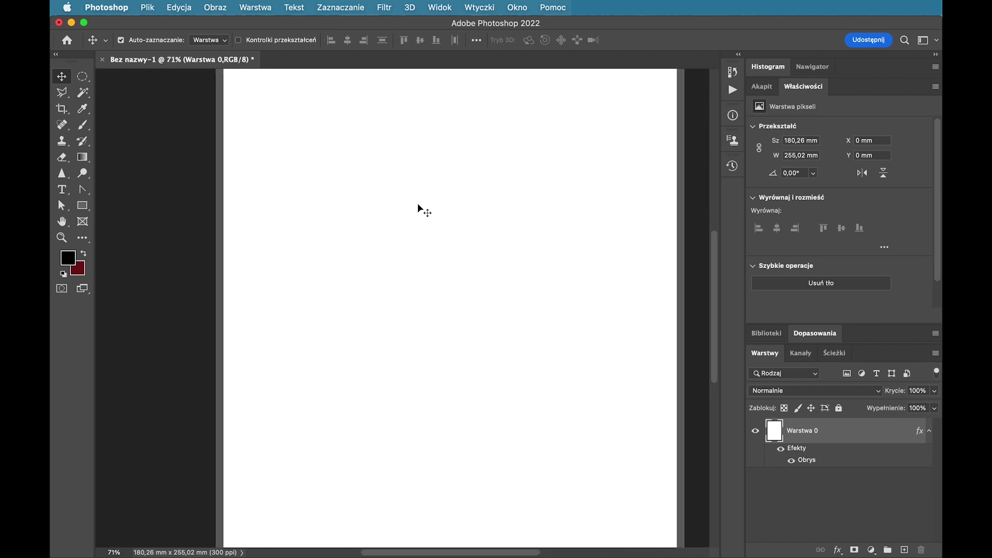
{"action": "scroll", "coordinate": [418, 207], "scroll_direction": "up", "scroll_amount": 1}
{"action": "scroll", "coordinate": [419, 206], "scroll_direction": "up", "scroll_amount": 1}
{"action": "scroll", "coordinate": [417, 204], "scroll_direction": "up", "scroll_amount": 1}
{"action": "scroll", "coordinate": [419, 206], "scroll_direction": "up", "scroll_amount": 2}
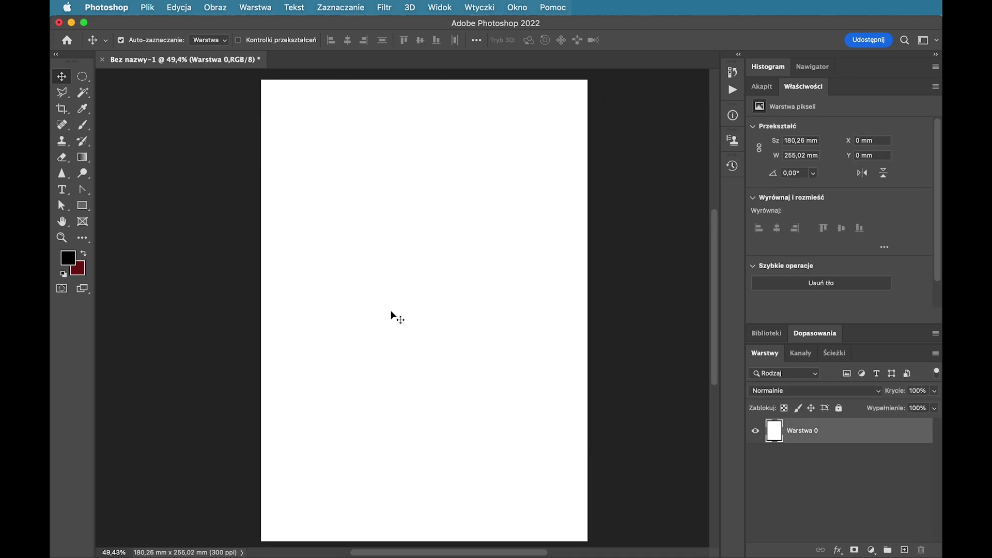
Select the whole canvas with Cmd+A, then lock and unlock Warstwa 0
{"action": "left_click", "coordinate": [348, 11]}
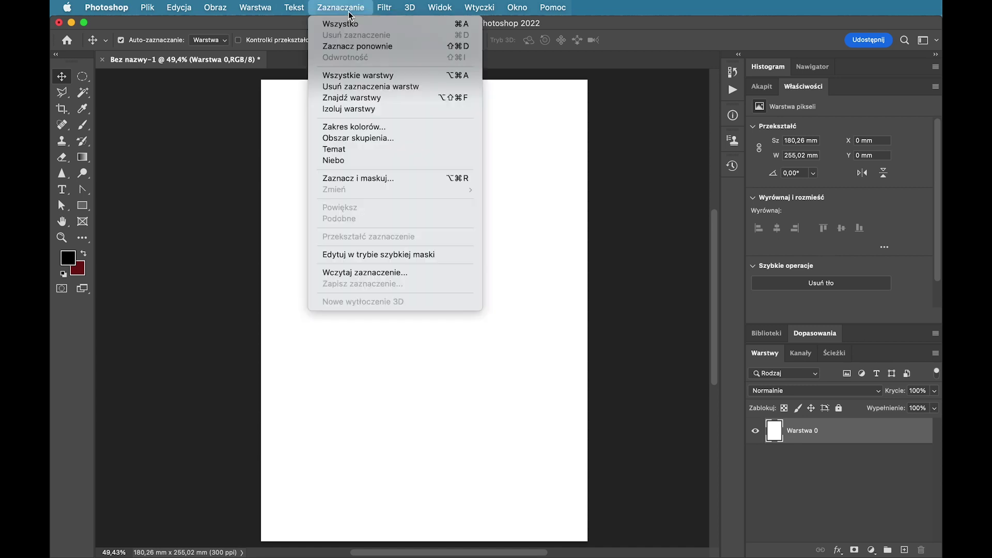
{"action": "left_click", "coordinate": [611, 165]}
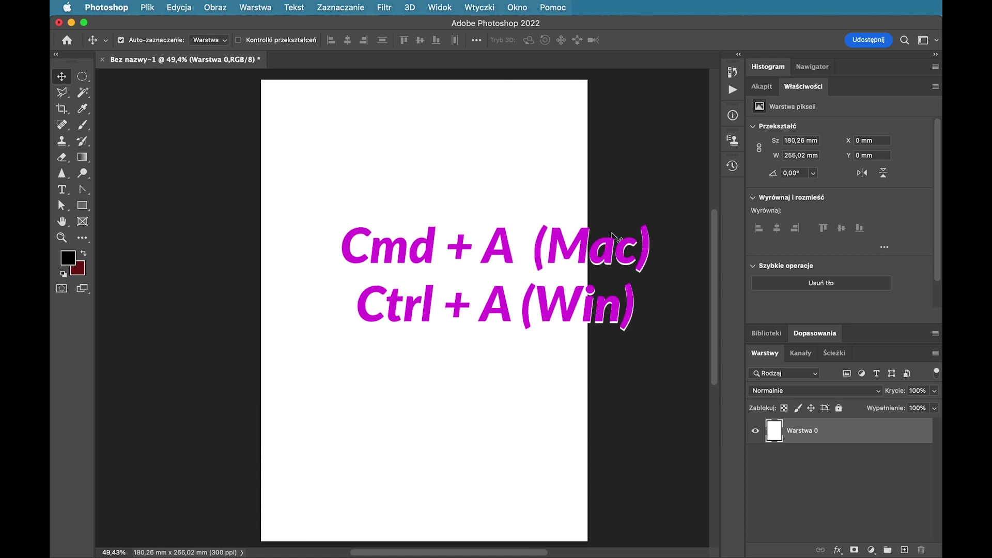
{"action": "key", "text": "super+a"}
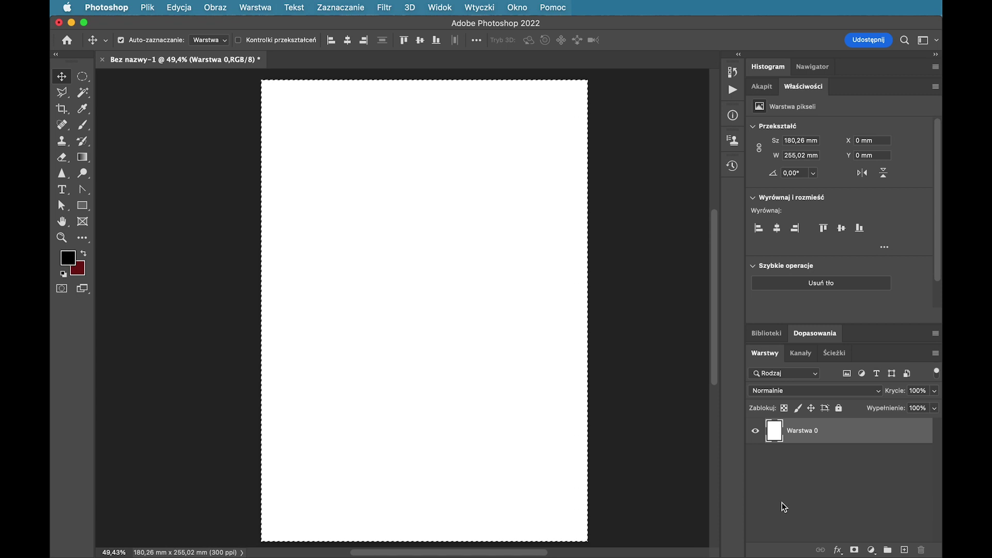
{"action": "left_click", "coordinate": [840, 408]}
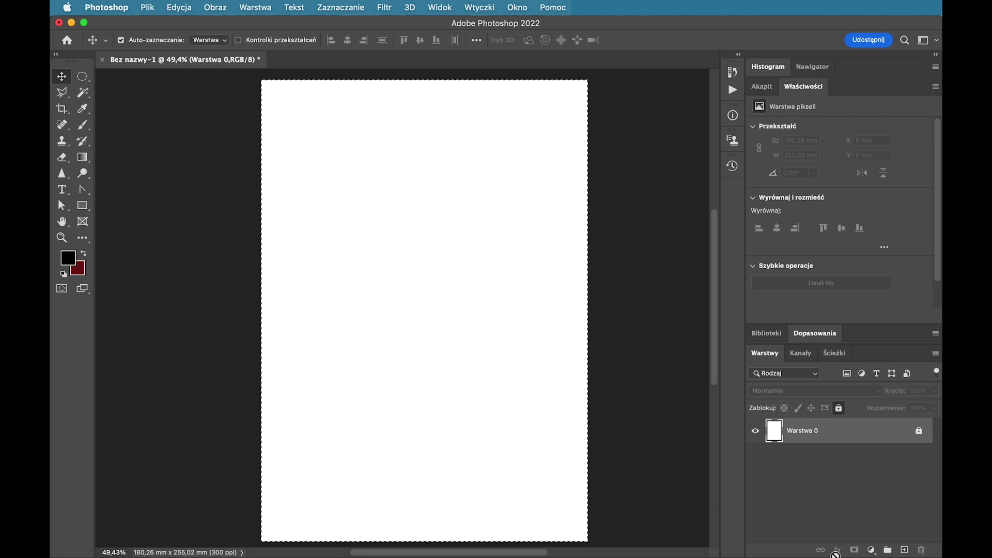
{"action": "left_click", "coordinate": [921, 436]}
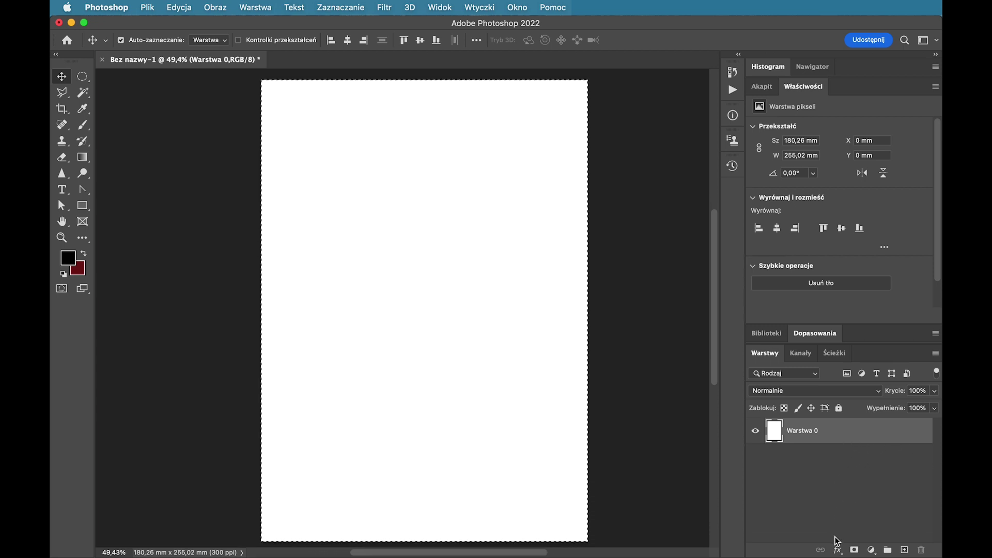
Add a Stroke layer effect to the canvas layer with size 35 px
{"action": "left_click", "coordinate": [838, 549]}
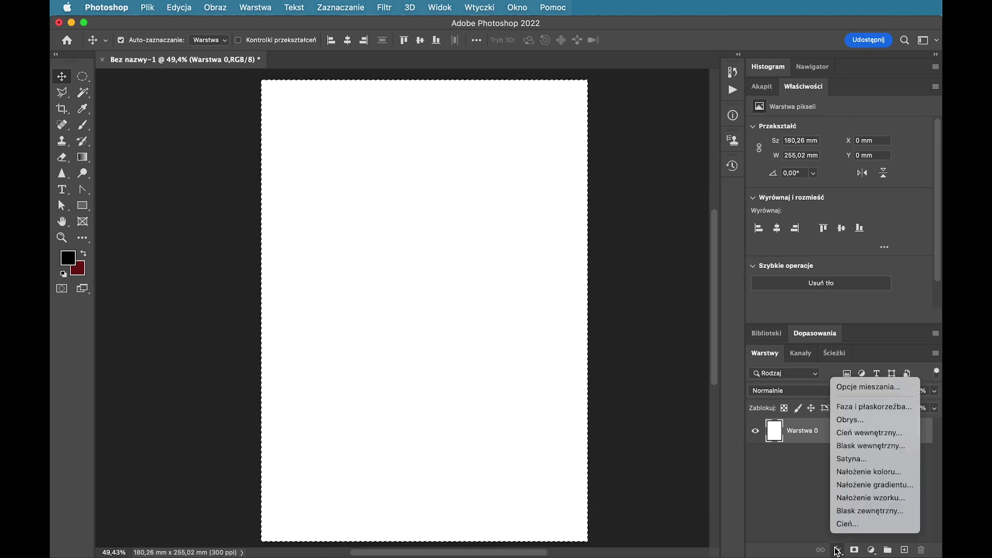
{"action": "left_click", "coordinate": [851, 422]}
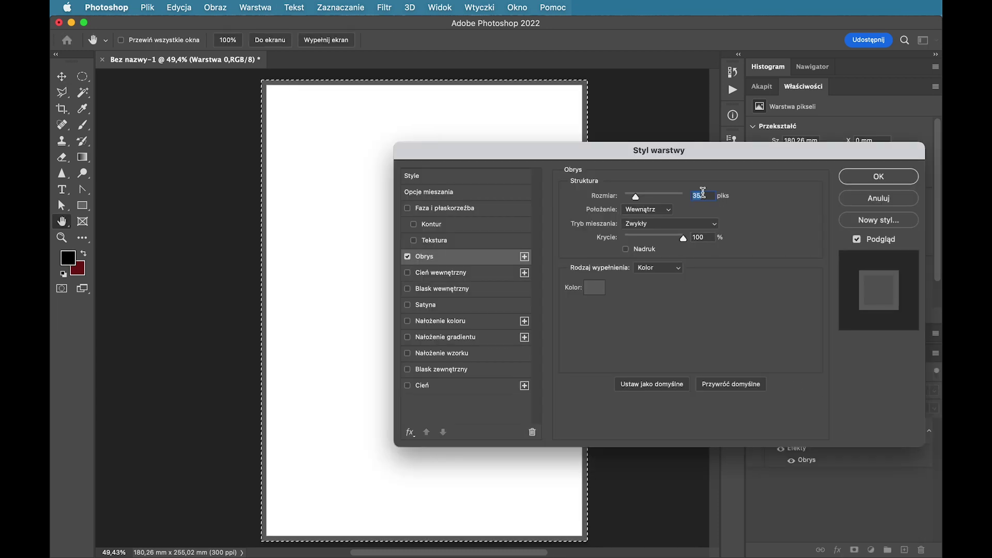
{"action": "left_click_drag", "start_coordinate": [636, 197], "coordinate": [636, 202]}
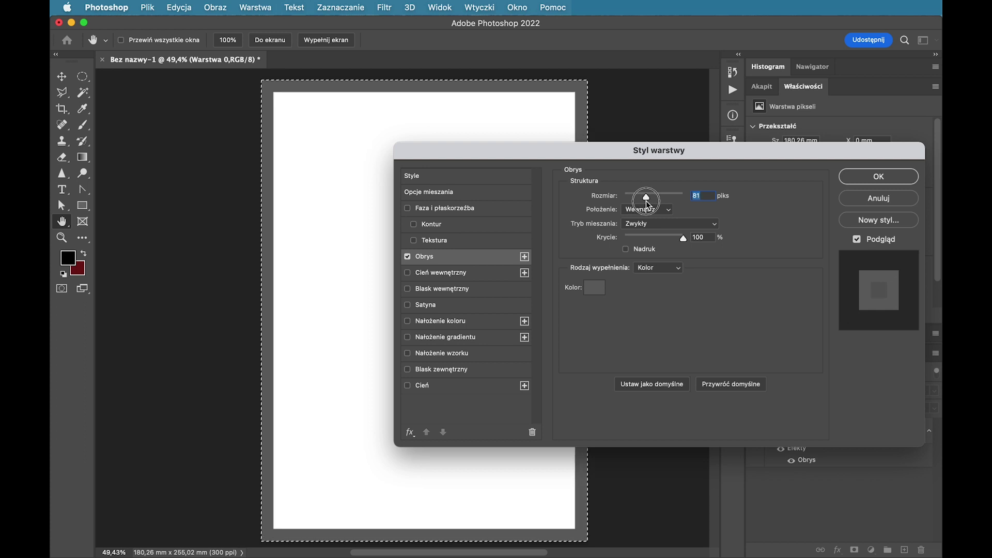
{"action": "type", "text": "35"}
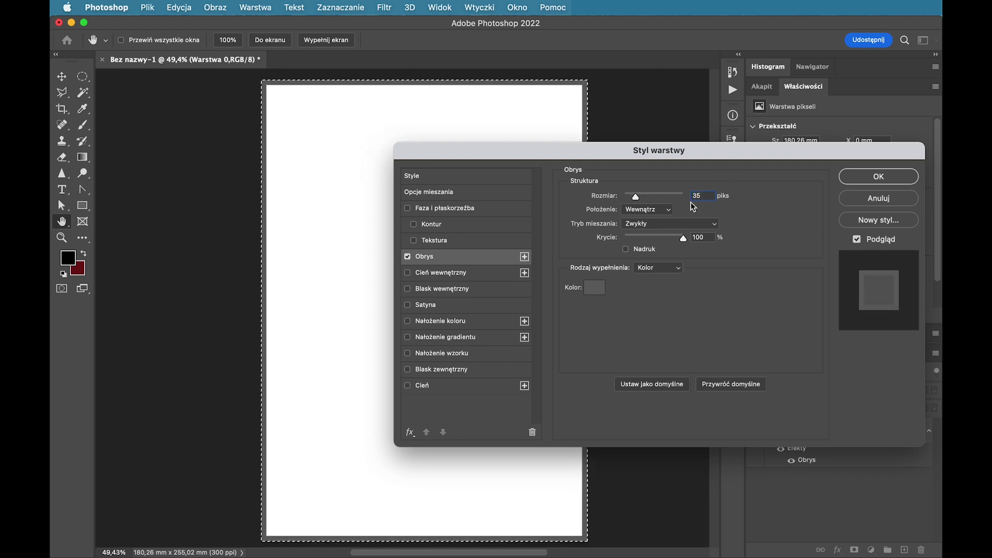
Set the stroke colour to grey RGB 100, 100, 100 in the colour picker
{"action": "left_click", "coordinate": [595, 288]}
{"action": "left_click_drag", "start_coordinate": [751, 300], "coordinate": [752, 212]}
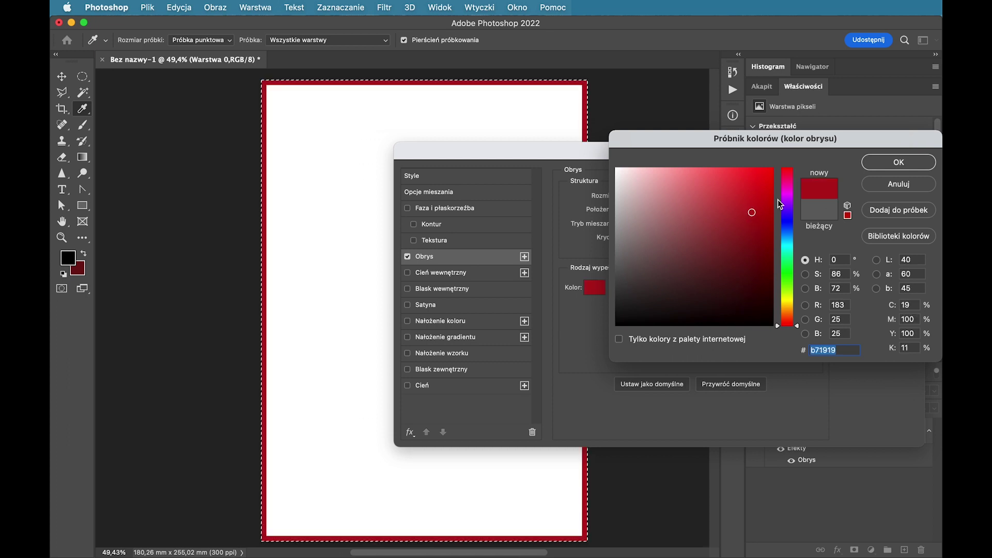
{"action": "left_click", "coordinate": [787, 195]}
{"action": "left_click", "coordinate": [841, 305]}
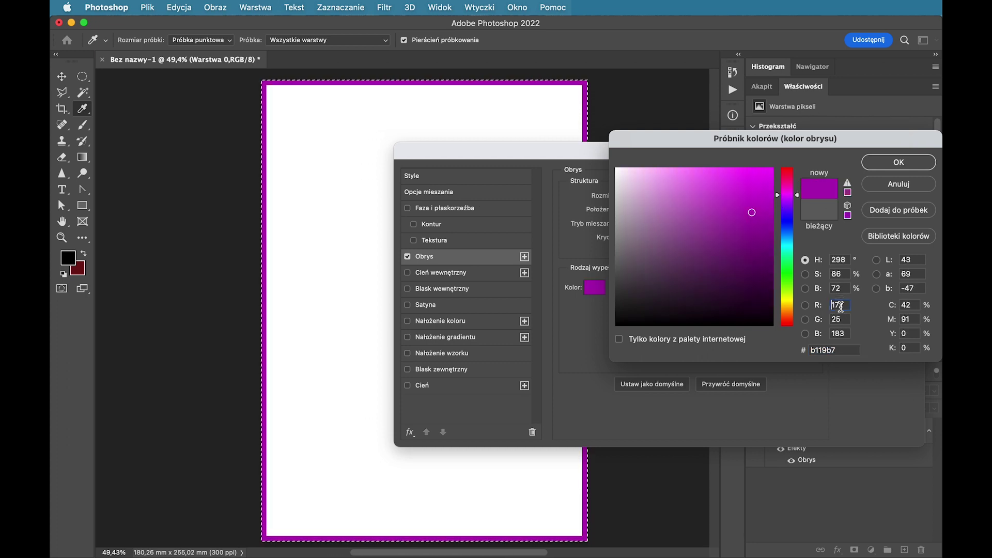
{"action": "type", "text": "100"}
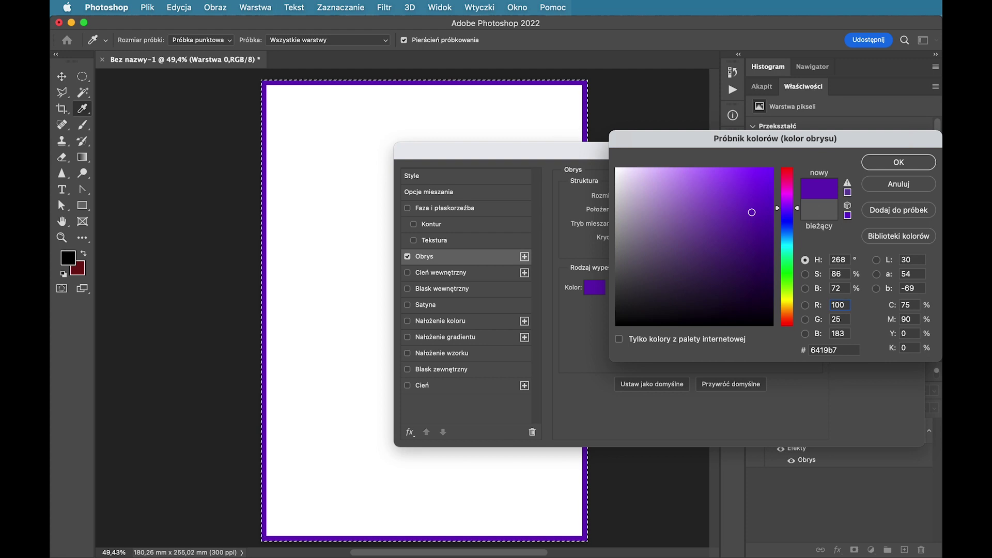
{"action": "left_click", "coordinate": [842, 319]}
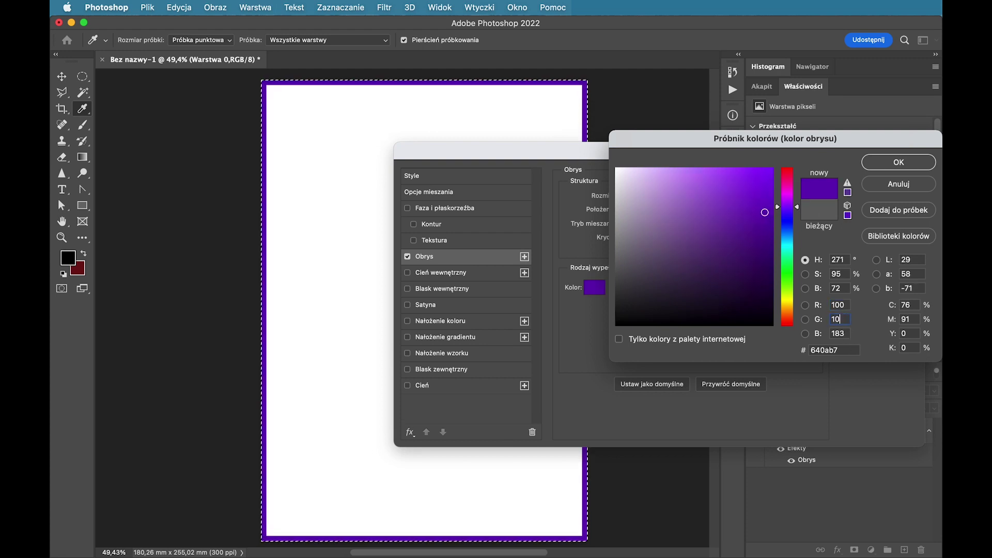
{"action": "type", "text": "100"}
{"action": "left_click", "coordinate": [843, 334]}
{"action": "type", "text": "100"}
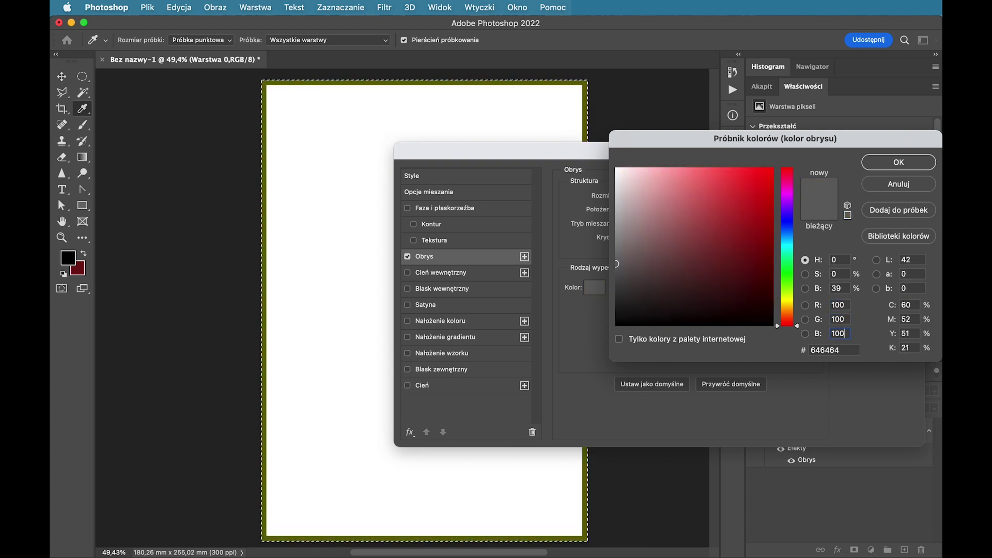
{"action": "left_click", "coordinate": [903, 162]}
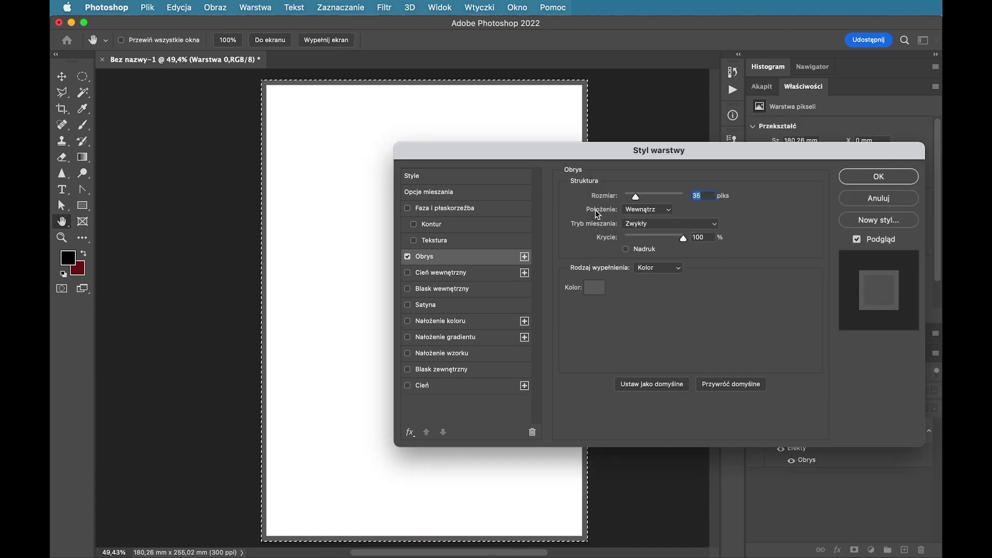
Try the Outside and Center stroke positions, then settle on Inside
{"action": "left_click", "coordinate": [670, 210]}
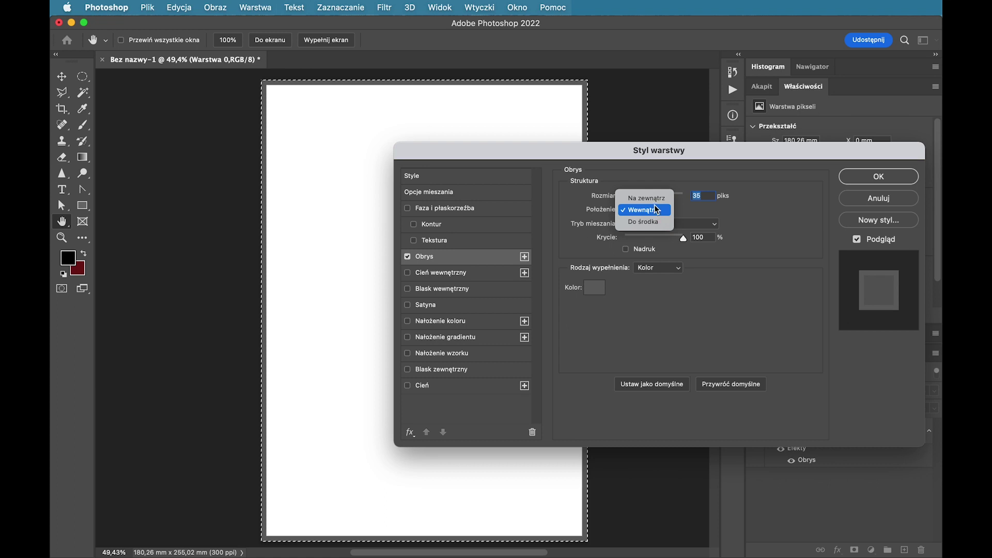
{"action": "left_click", "coordinate": [652, 199]}
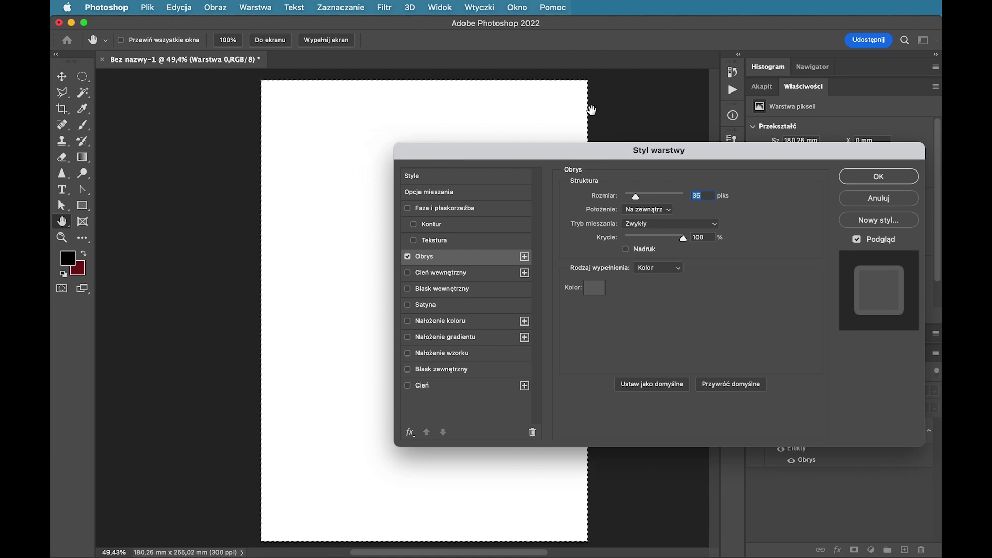
{"action": "left_click", "coordinate": [666, 216]}
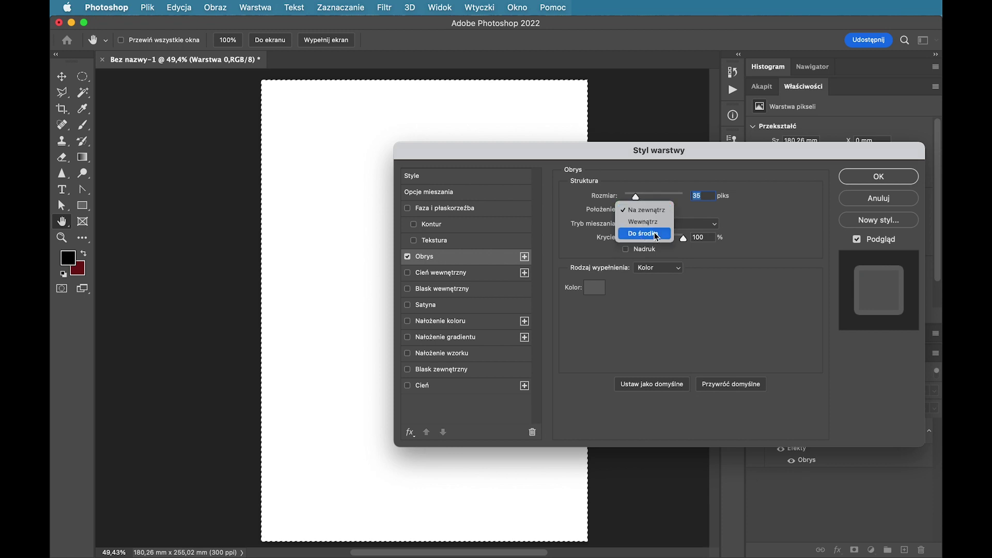
{"action": "left_click", "coordinate": [657, 237]}
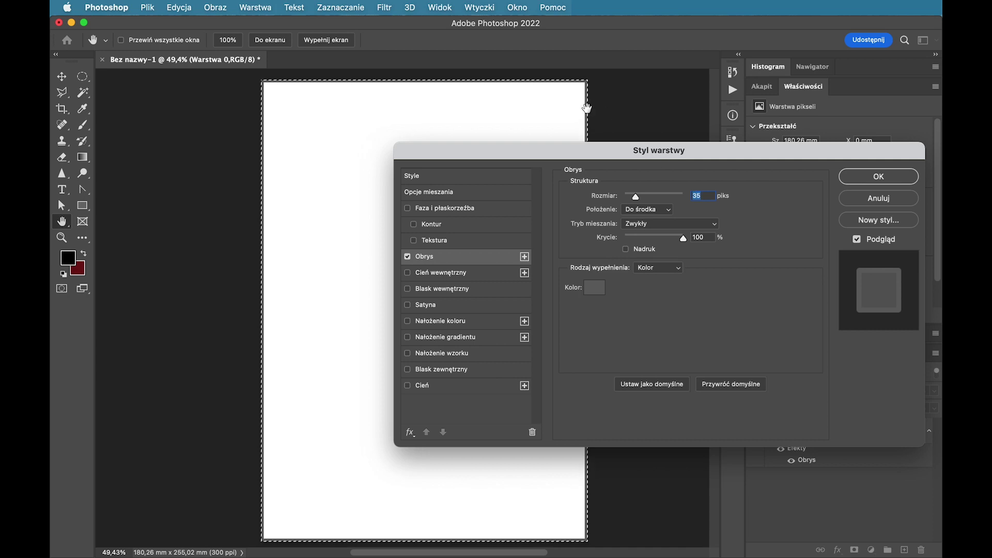
{"action": "left_click", "coordinate": [654, 210]}
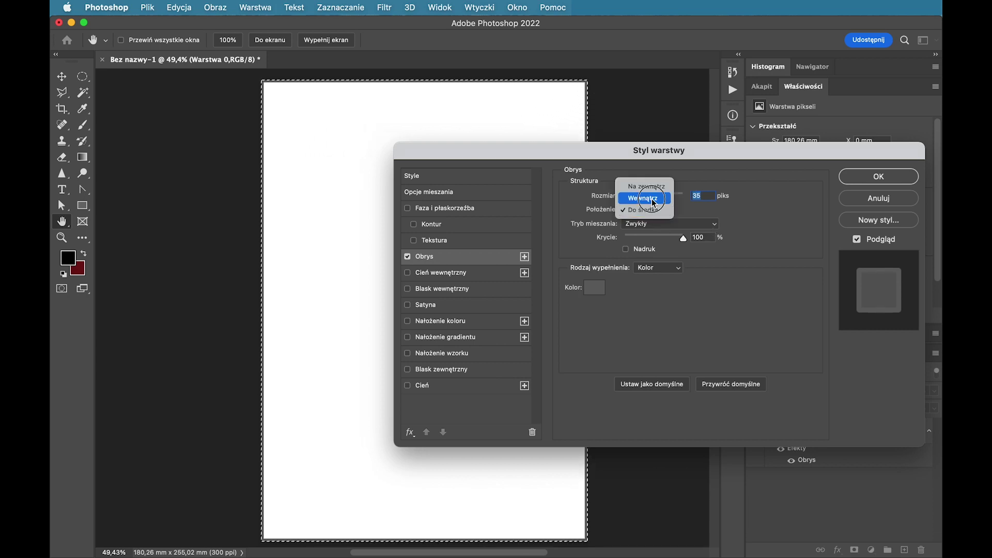
{"action": "left_click", "coordinate": [654, 200]}
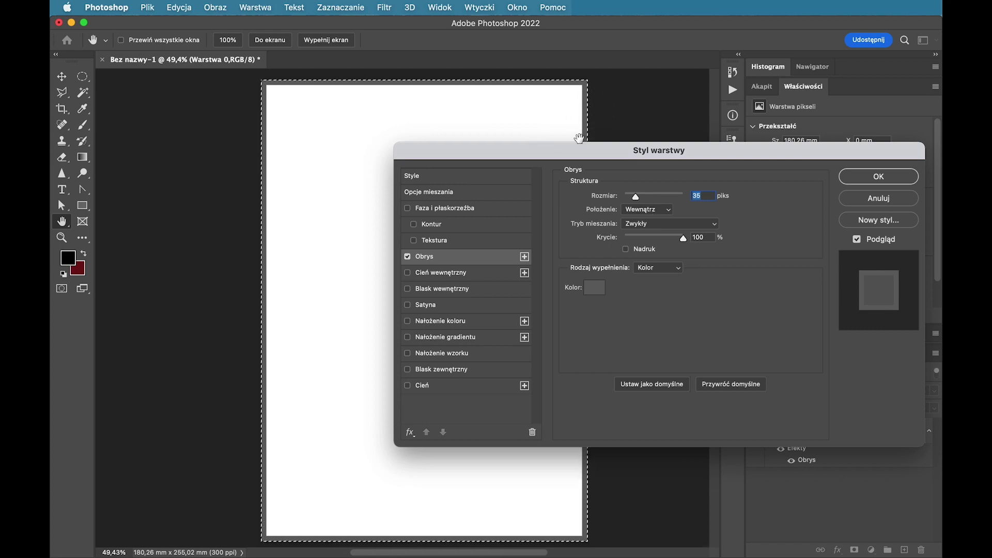
Apply the inside stroke style and deselect the canvas via Select > Deselect
{"action": "left_click", "coordinate": [879, 177]}
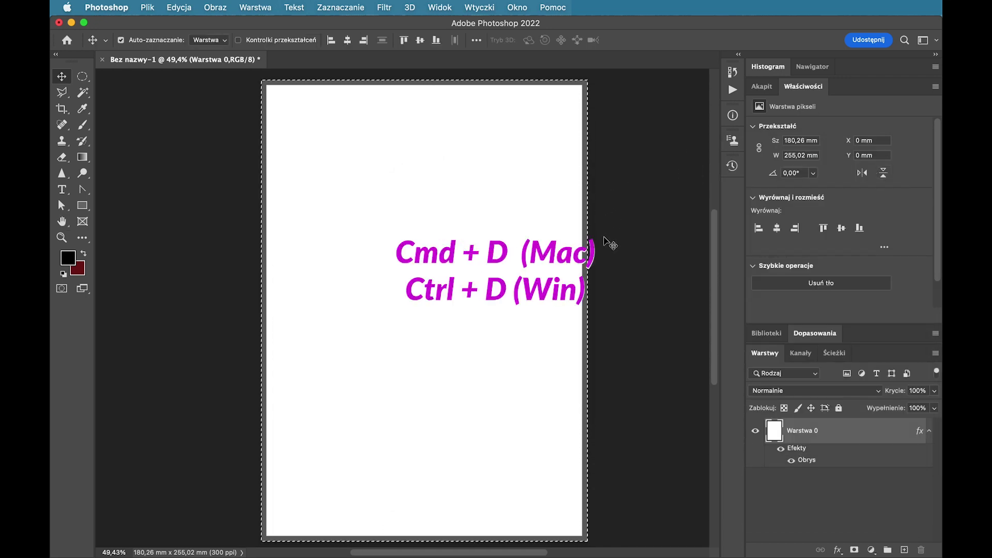
{"action": "left_click", "coordinate": [356, 8]}
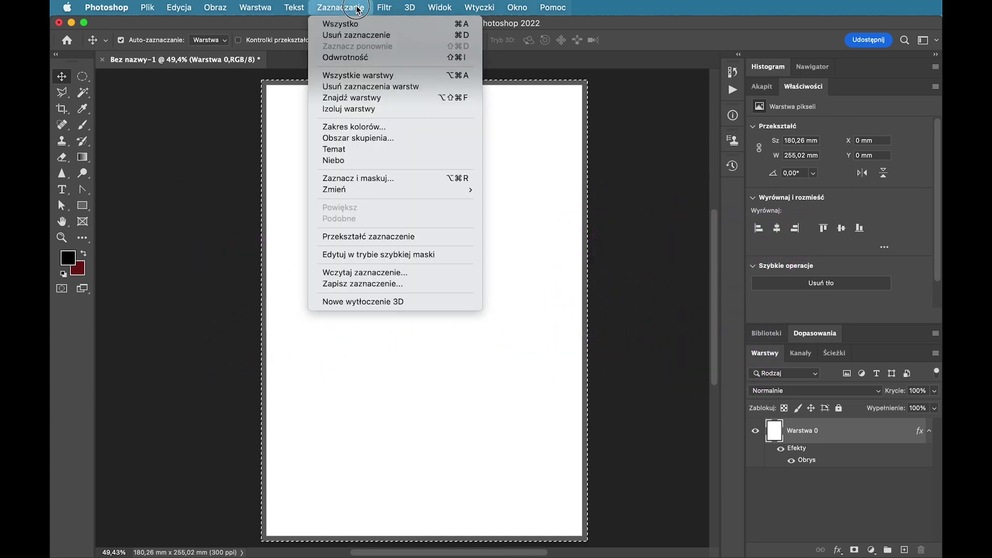
{"action": "left_click", "coordinate": [430, 38]}
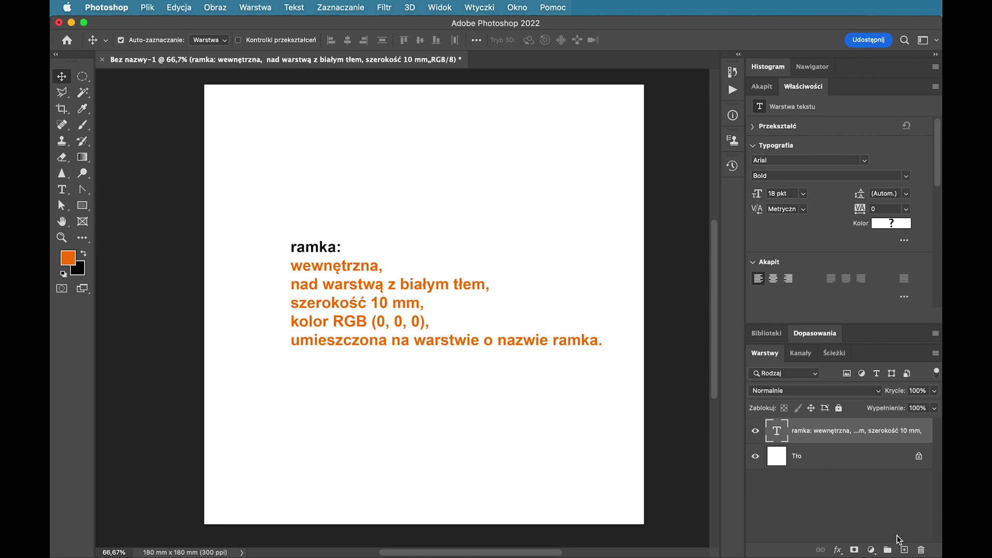
Add a new layer named ramka and select the entire canvas
{"action": "left_click", "coordinate": [904, 551]}
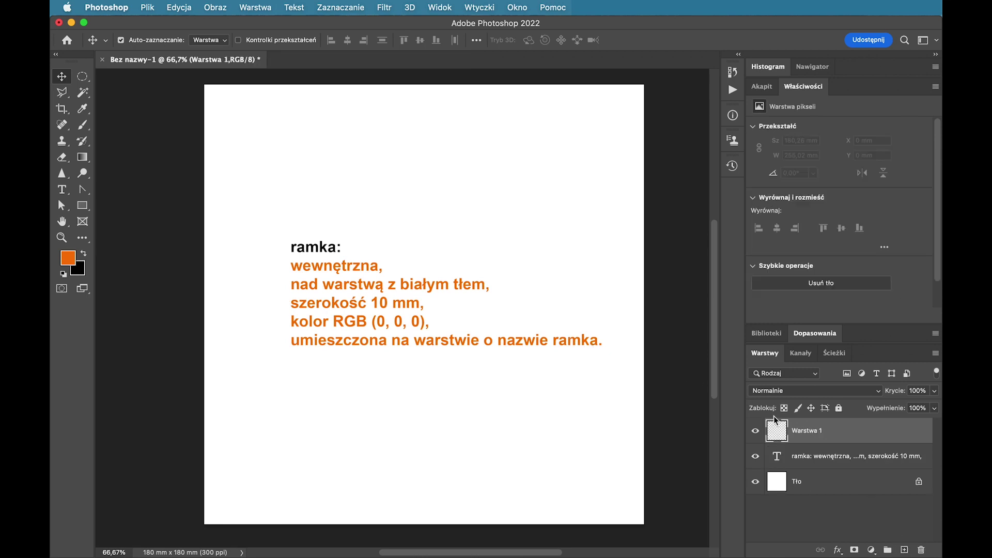
{"action": "double_click", "coordinate": [802, 432]}
{"action": "type", "text": "ramka"}
{"action": "key", "text": "Return"}
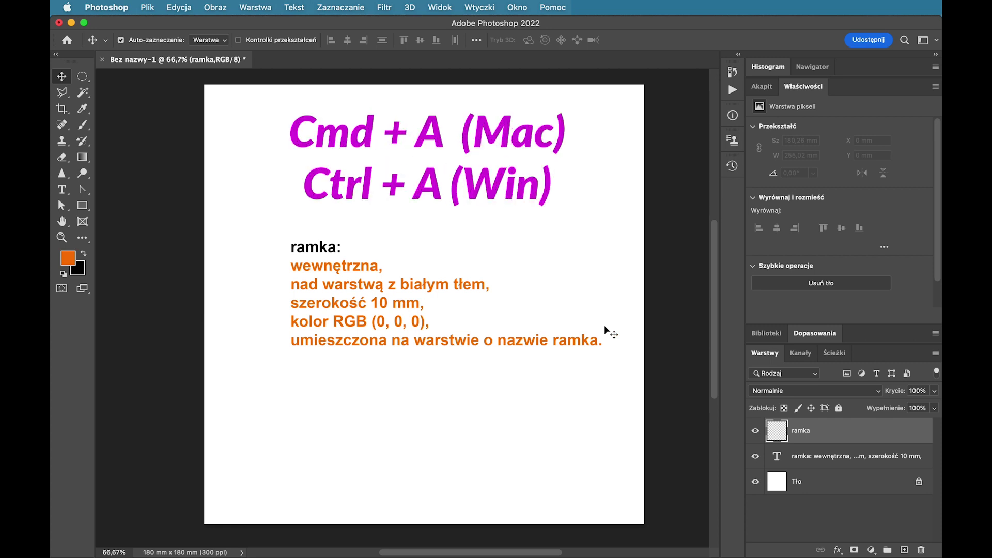
{"action": "key", "text": "super+a"}
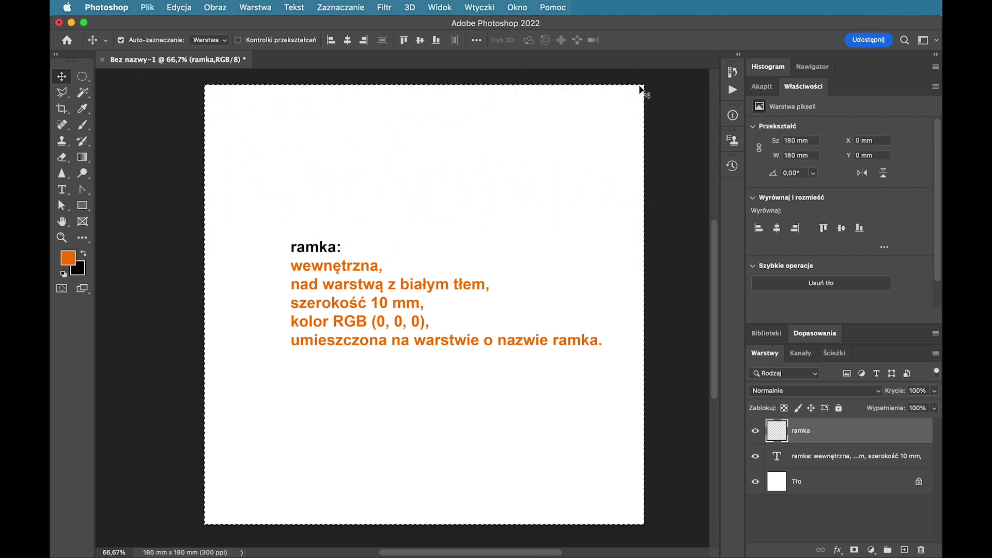
{"action": "left_click", "coordinate": [837, 549]}
{"action": "left_click", "coordinate": [841, 420]}
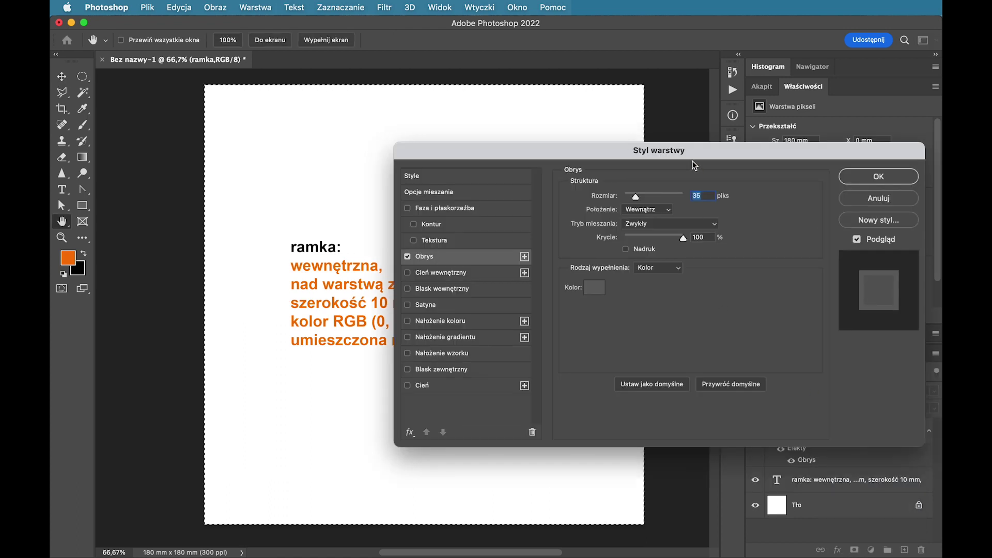
{"action": "mouse_move", "coordinate": [697, 155]}
{"action": "left_mouse_down"}
{"action": "mouse_move", "coordinate": [696, 309]}
{"action": "mouse_move", "coordinate": [753, 193]}
{"action": "mouse_move", "coordinate": [766, 188]}
{"action": "left_mouse_up"}
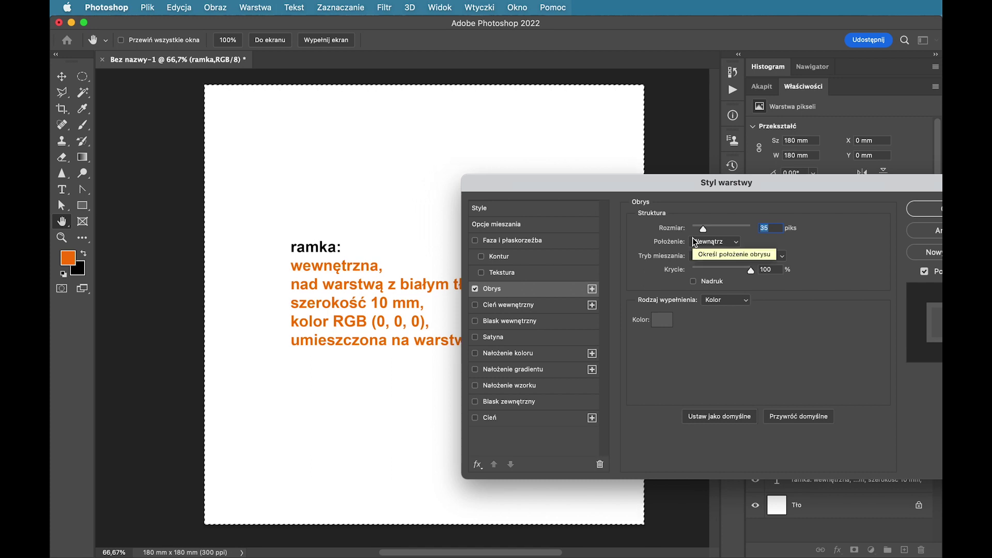
{"action": "mouse_move", "coordinate": [690, 185]}
{"action": "left_mouse_down"}
{"action": "mouse_move", "coordinate": [657, 111]}
{"action": "mouse_move", "coordinate": [624, 111]}
{"action": "left_mouse_up"}
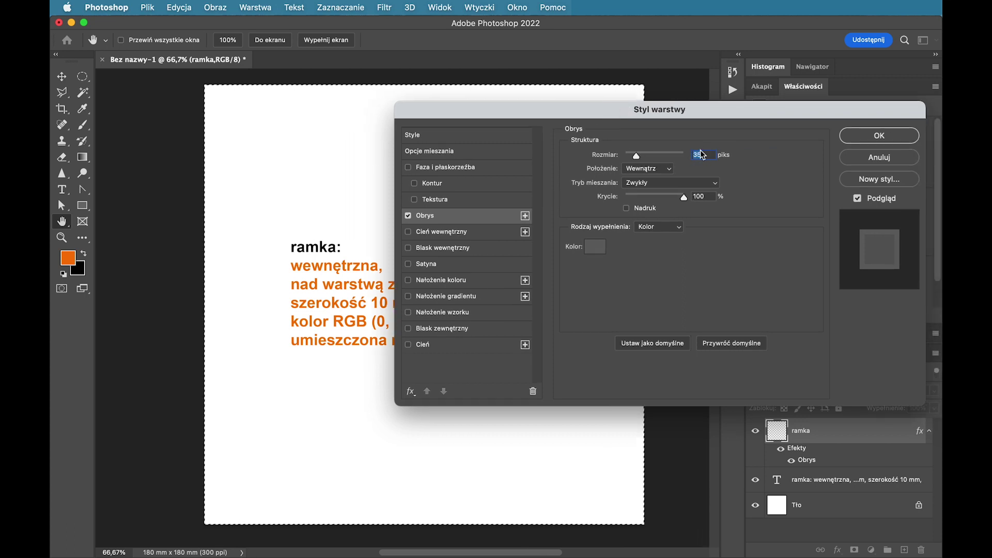
{"action": "left_click_drag", "start_coordinate": [639, 156], "coordinate": [661, 157]}
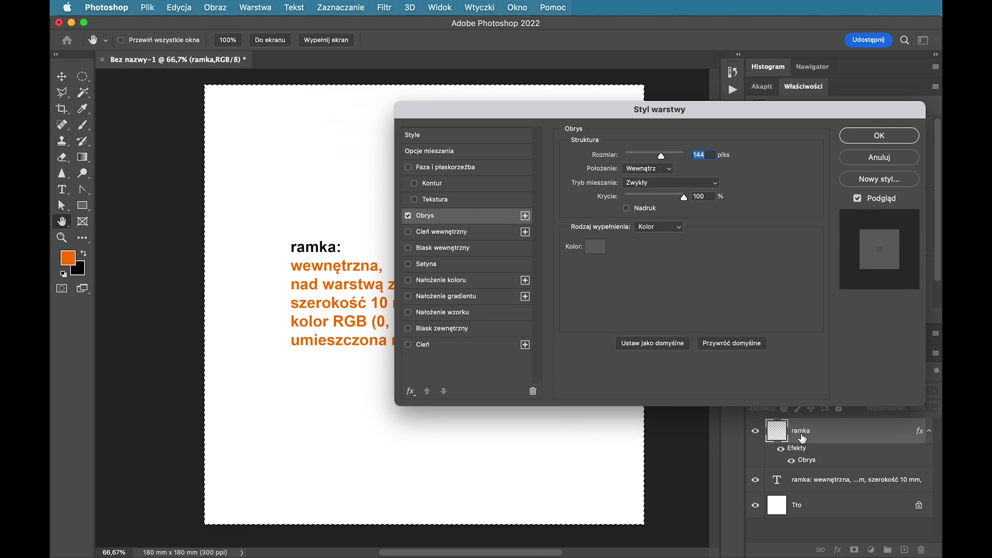
{"action": "left_click", "coordinate": [884, 158]}
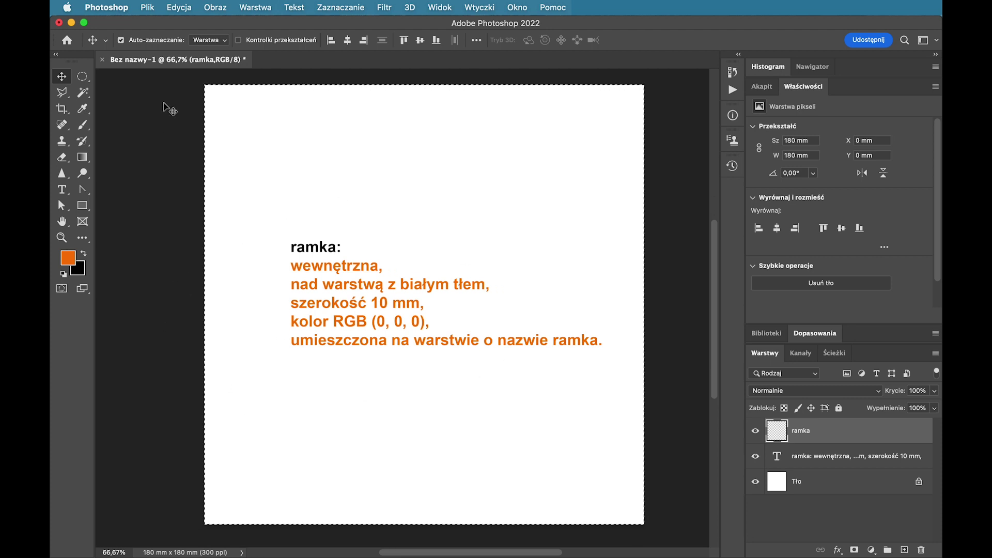
Stroke the selection with a 10 mm black (#000000) inside frame
{"action": "left_click", "coordinate": [179, 8]}
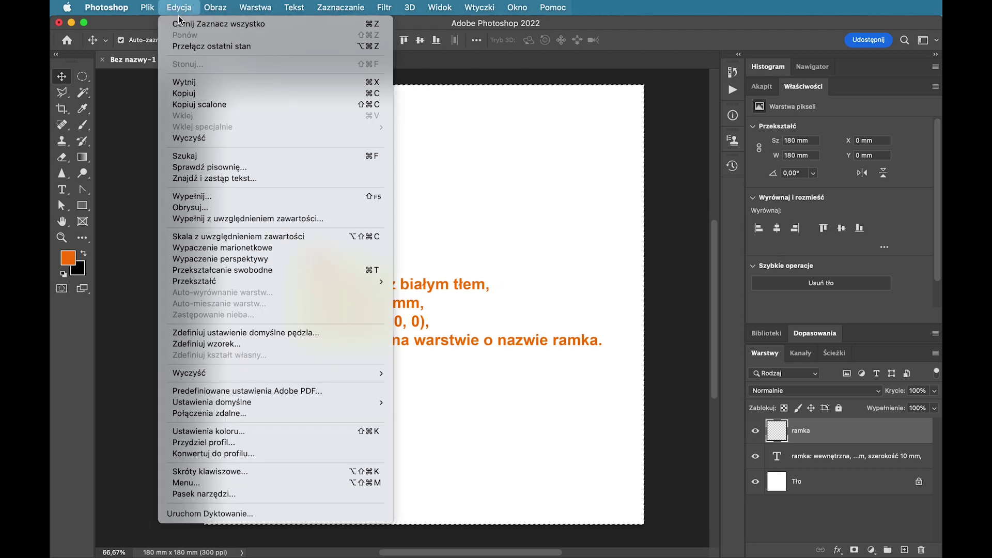
{"action": "left_click", "coordinate": [208, 208]}
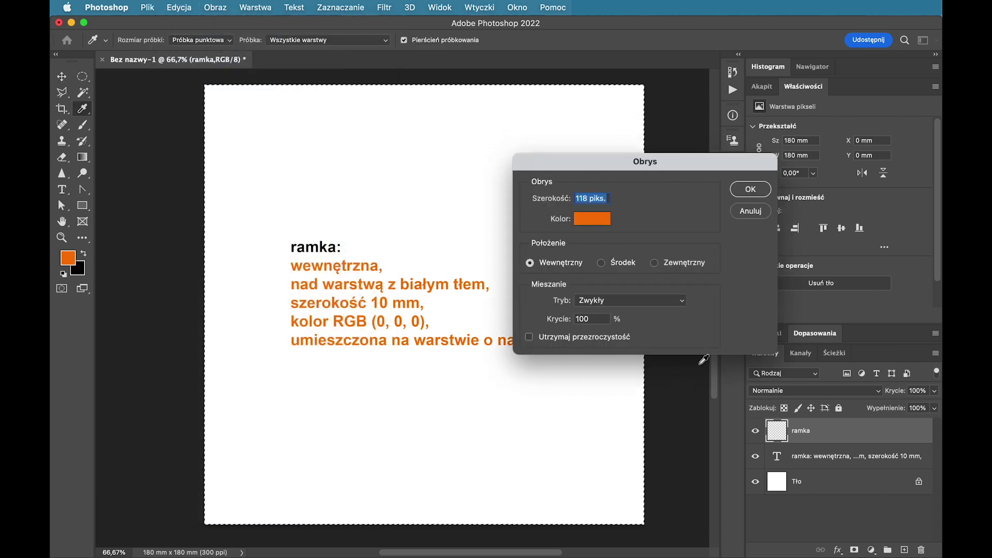
{"action": "type", "text": "10"}
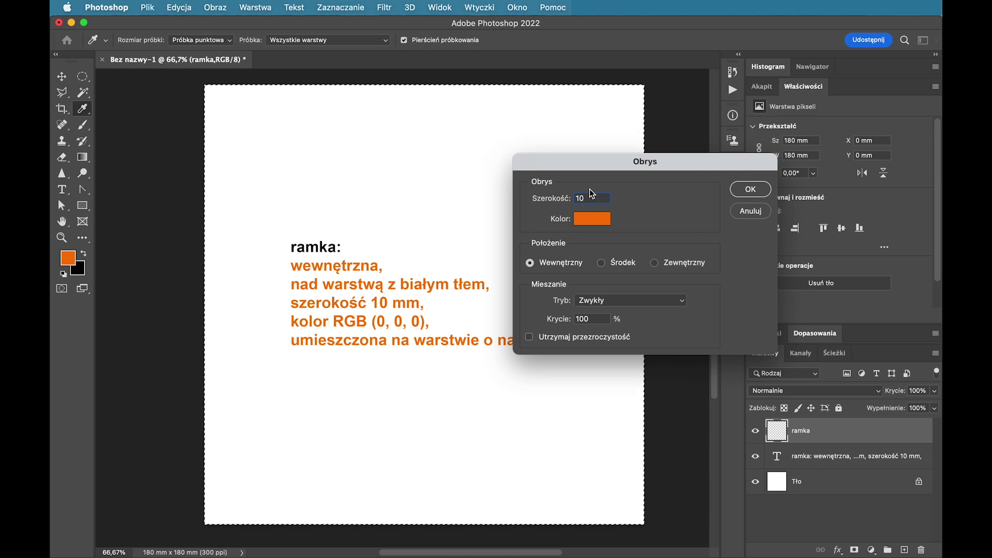
{"action": "type", "text": "mm"}
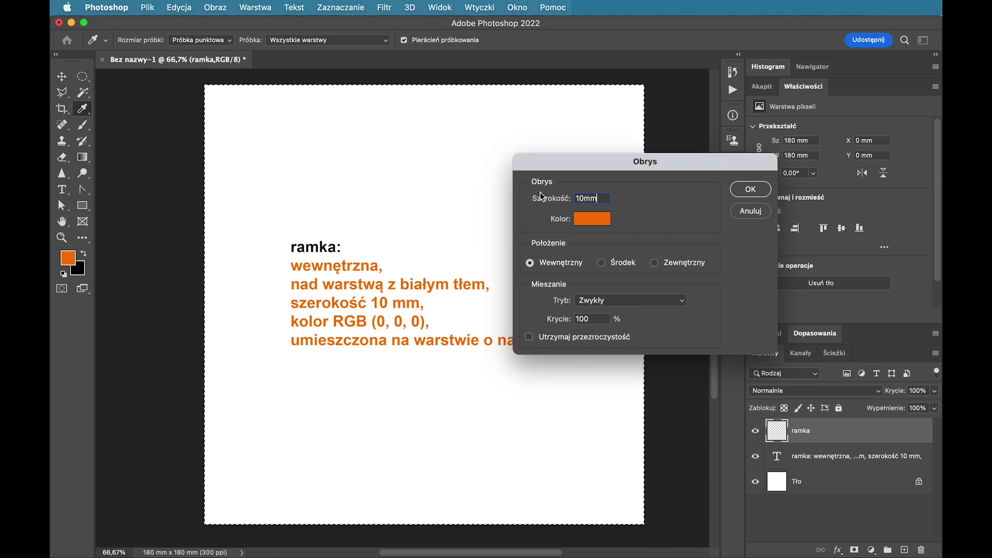
{"action": "left_click", "coordinate": [600, 218]}
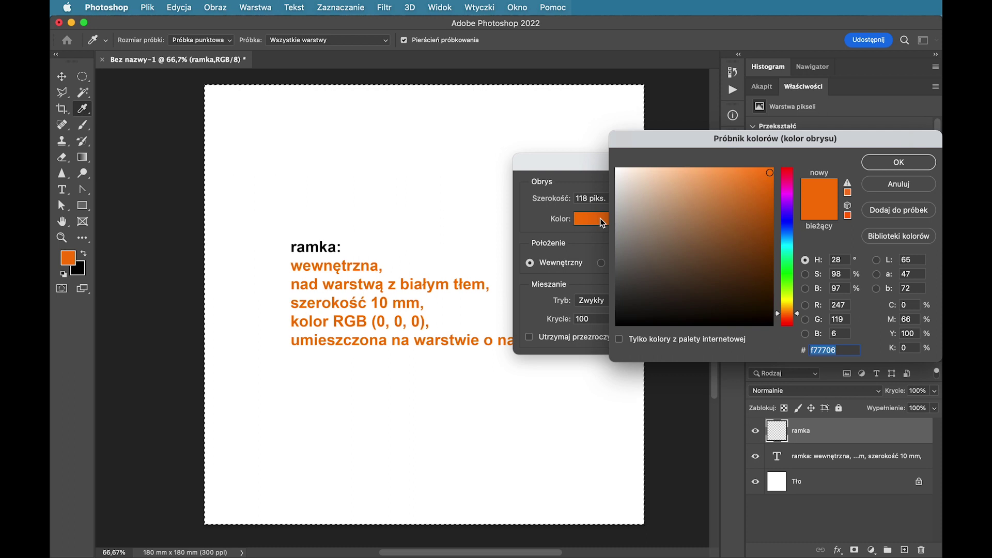
{"action": "type", "text": "000000"}
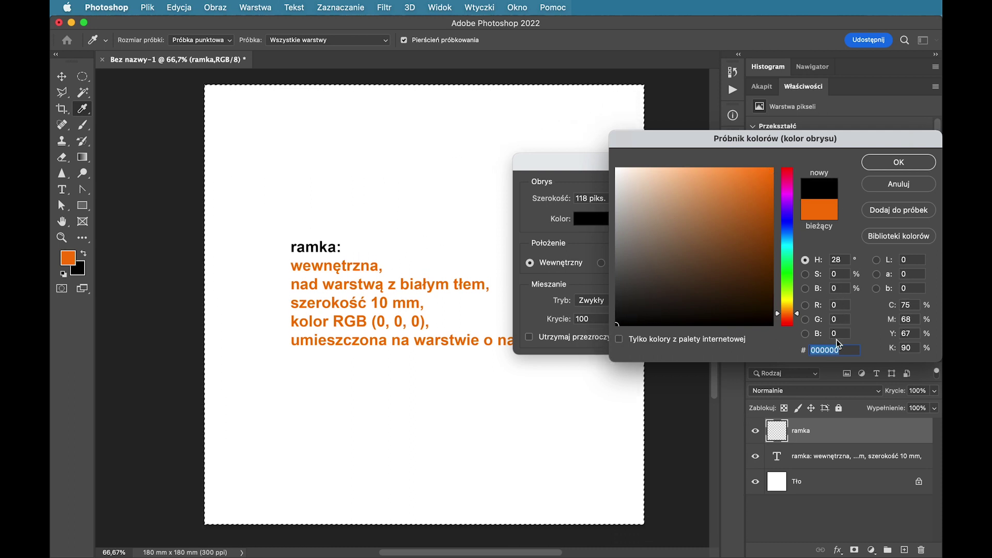
{"action": "left_click", "coordinate": [882, 166]}
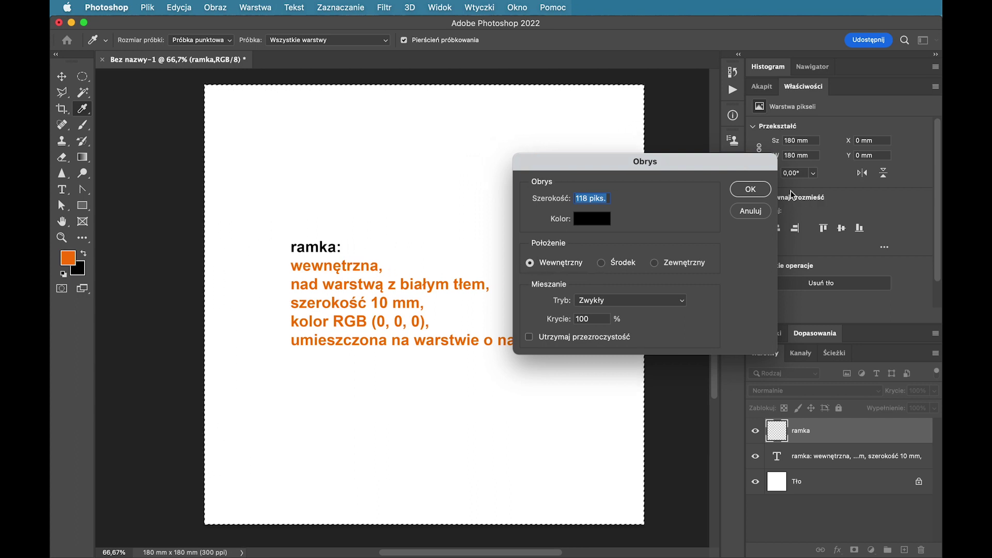
{"action": "left_click", "coordinate": [750, 190]}
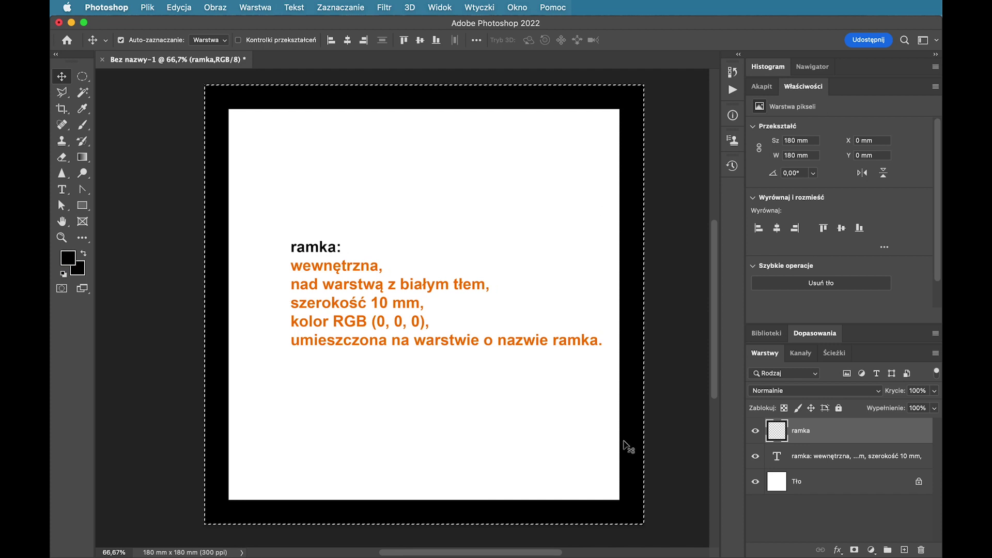
Select the Tło layer and clear the selection
{"action": "left_click", "coordinate": [833, 484]}
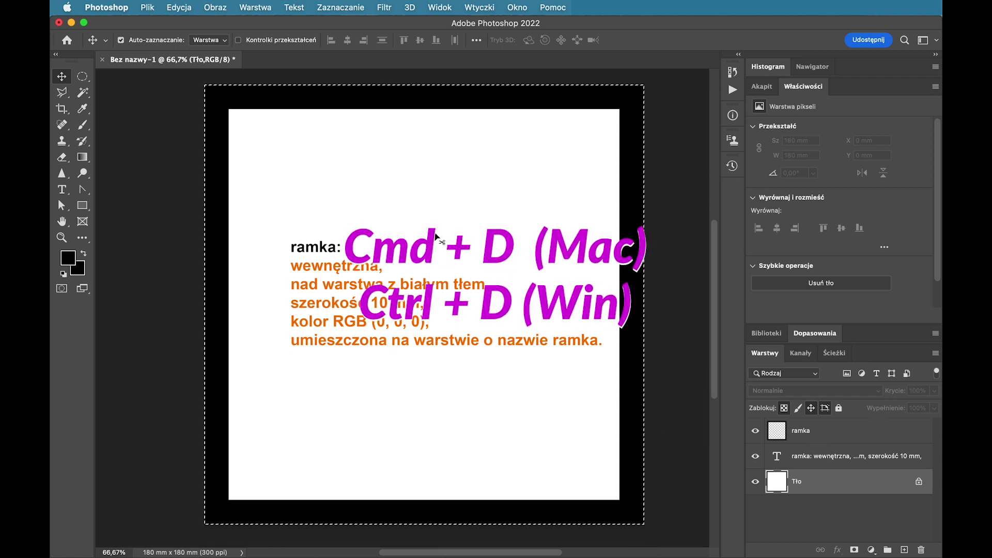
{"action": "key", "text": "super+d"}
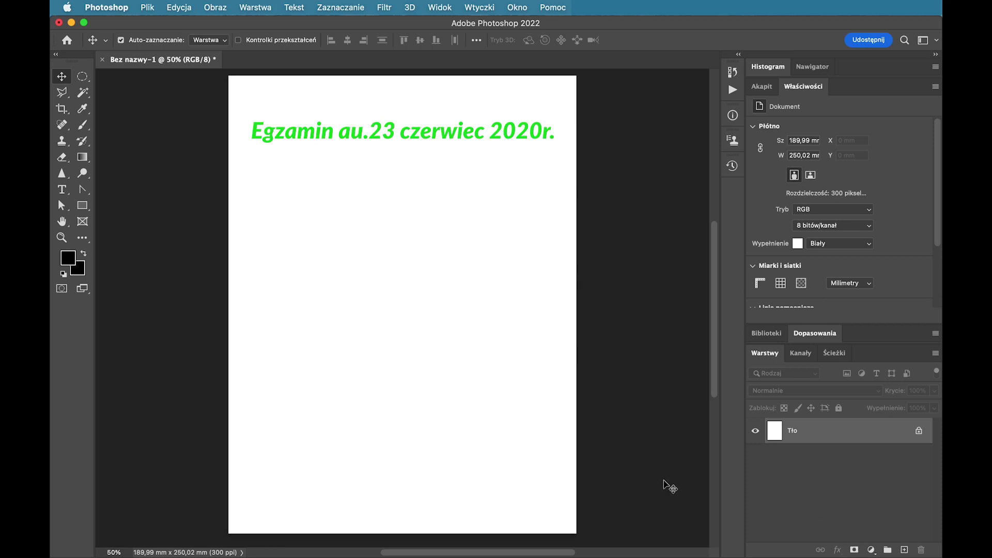
Paste the next frame task text, then select the Tło layer and the entire canvas
{"action": "key", "text": "super+v"}
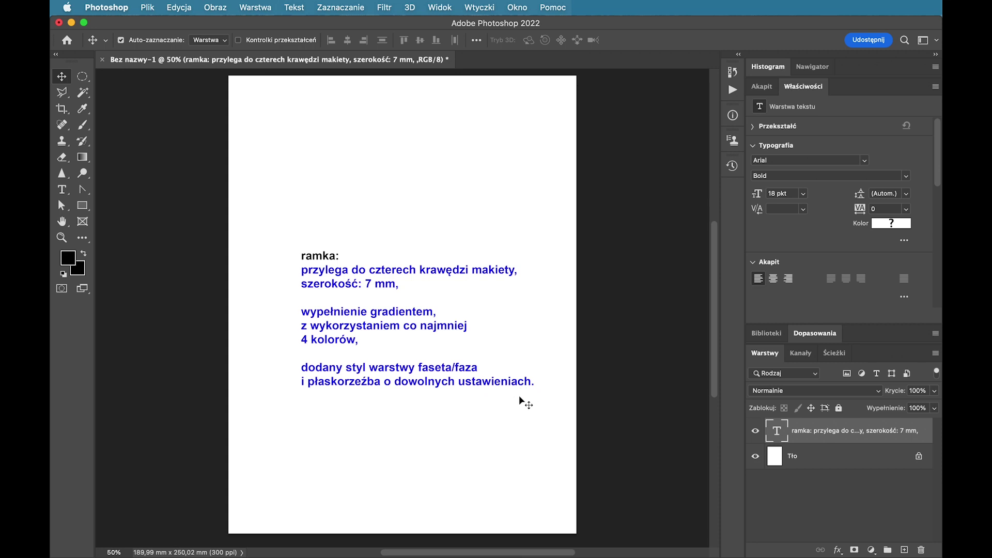
{"action": "left_click", "coordinate": [834, 461]}
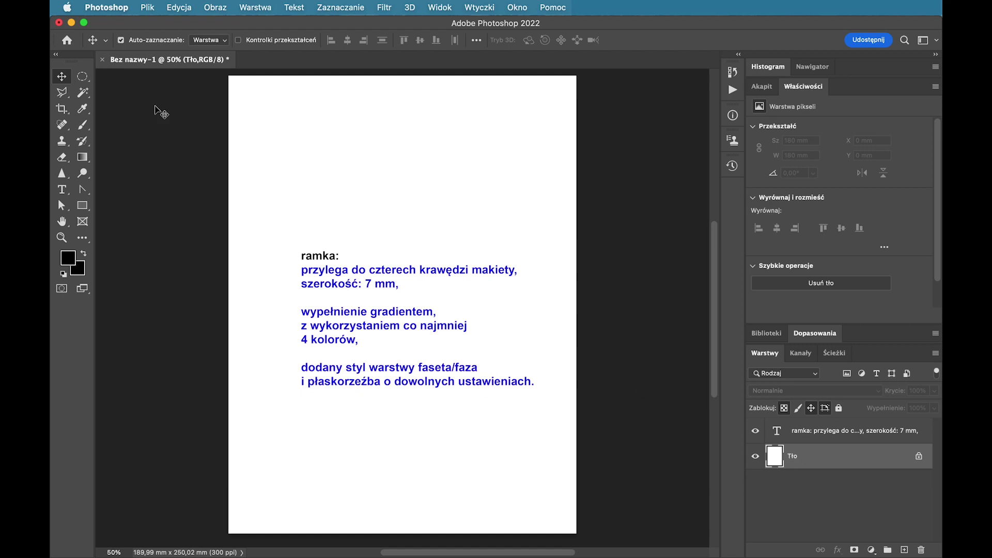
{"action": "key", "text": "super+a"}
Stroke the canvas selection with a 7 mm black border positioned inside
{"action": "left_click", "coordinate": [180, 9]}
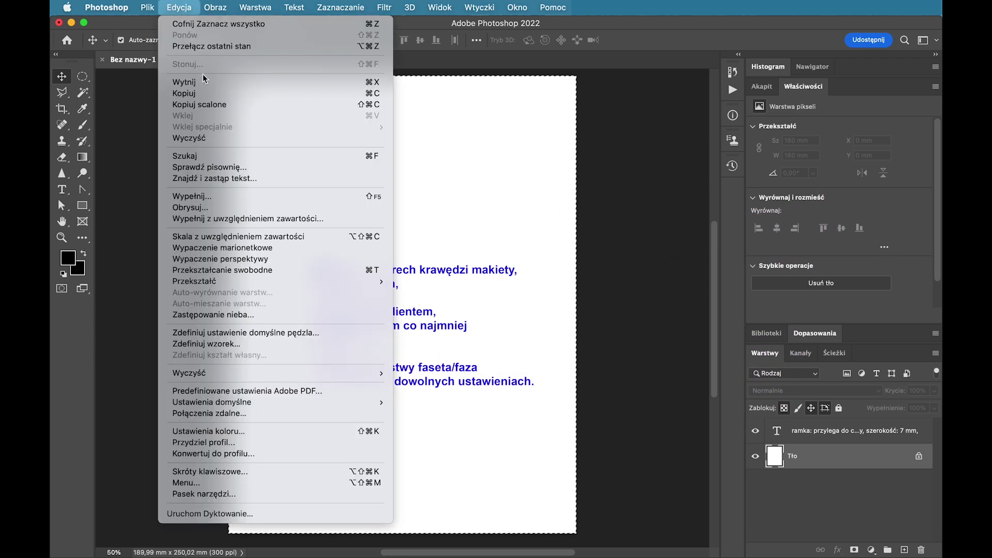
{"action": "left_click", "coordinate": [191, 207]}
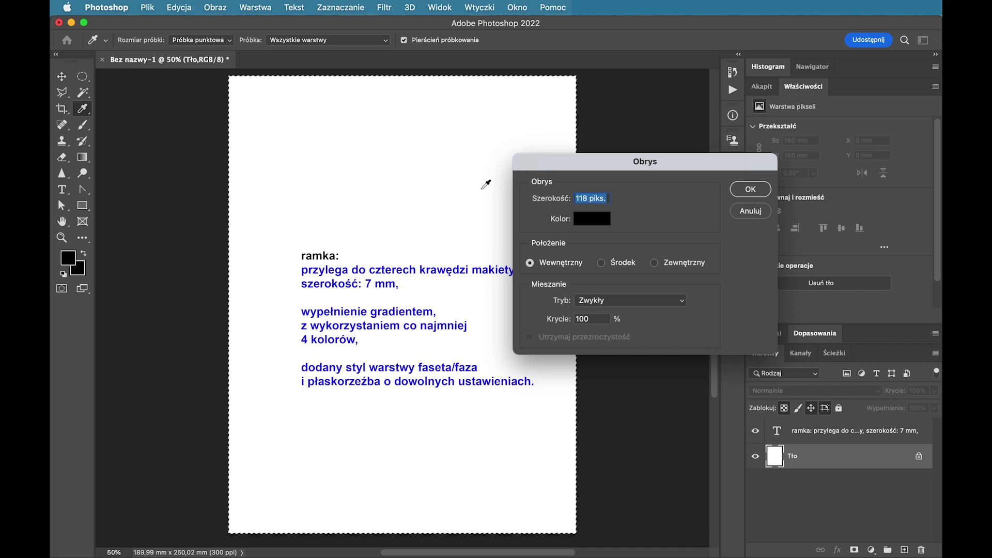
{"action": "type", "text": "7mm"}
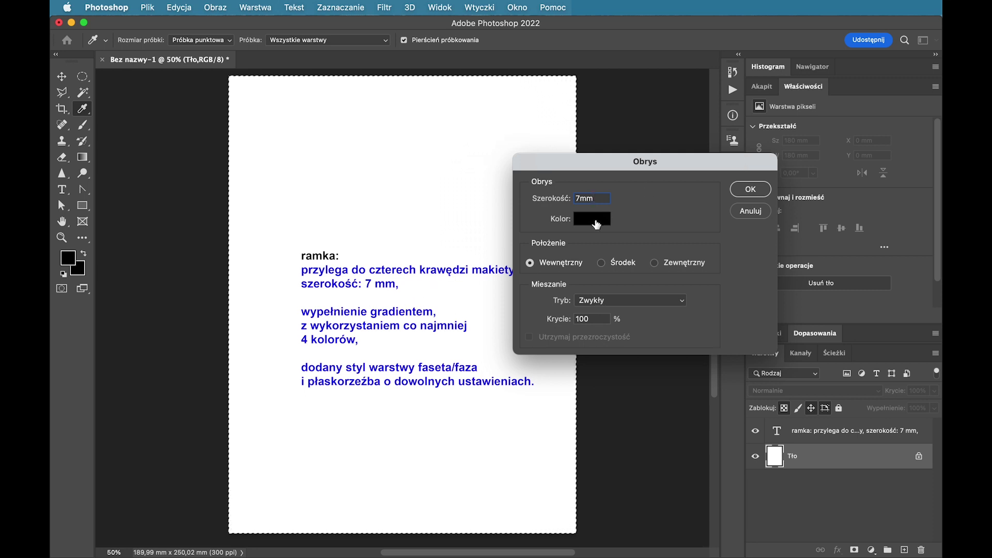
{"action": "left_click", "coordinate": [768, 190]}
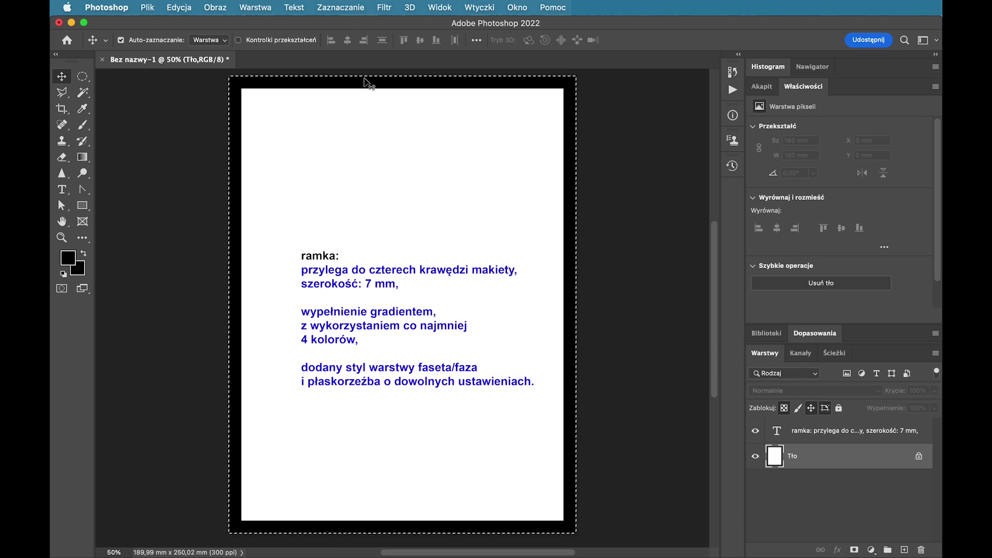
Deselect, then use the Magic Wand to select the black border band
{"action": "key", "text": "super+d"}
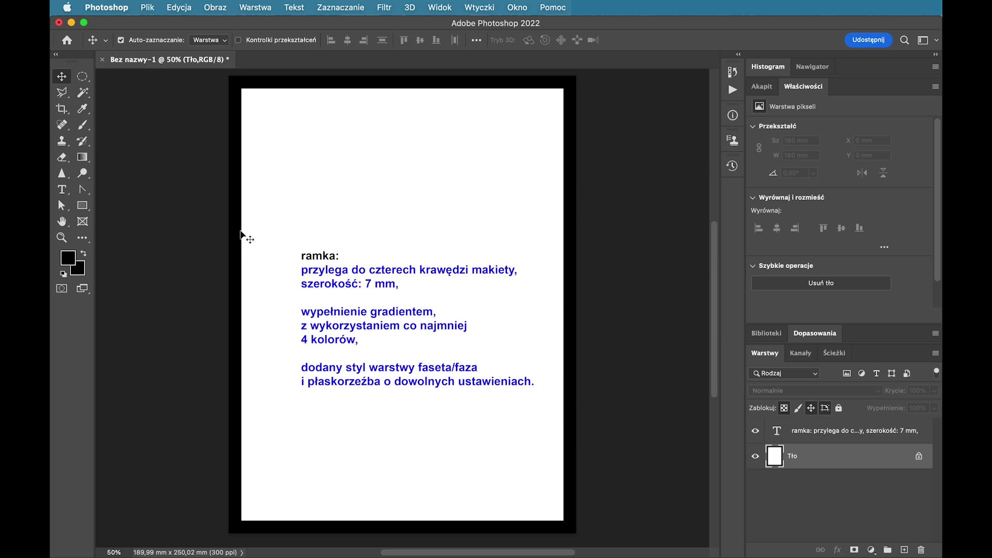
{"action": "left_click", "coordinate": [85, 94]}
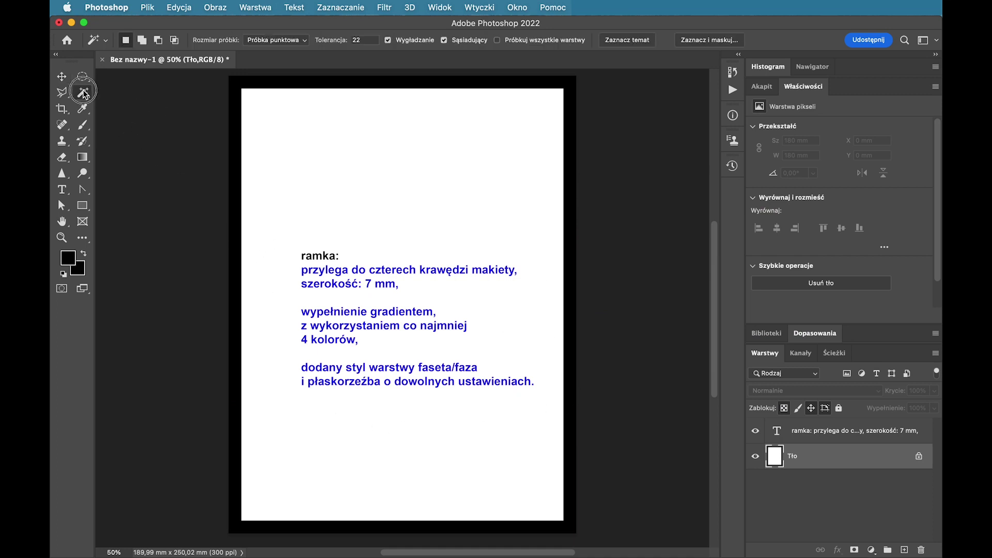
{"action": "left_click", "coordinate": [235, 125]}
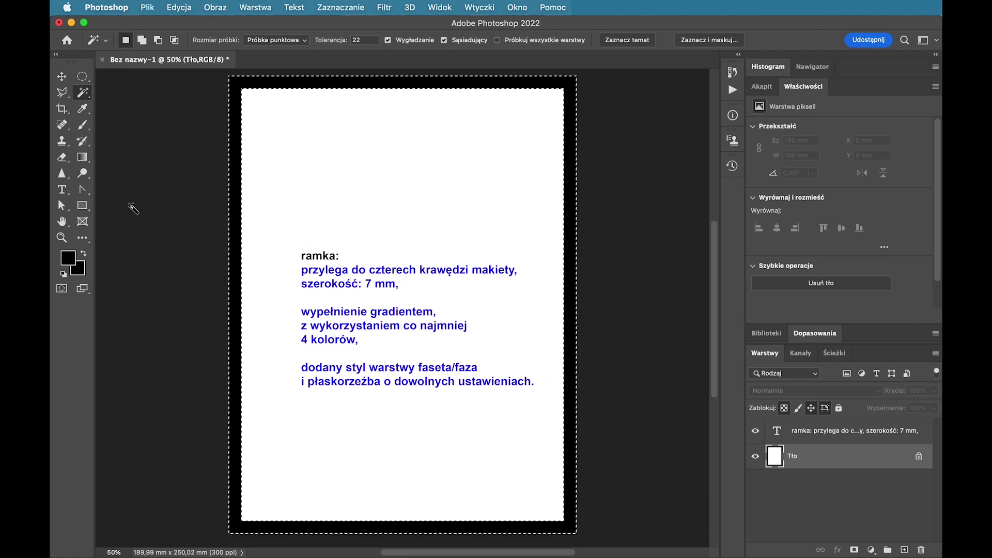
{"action": "left_click", "coordinate": [82, 157]}
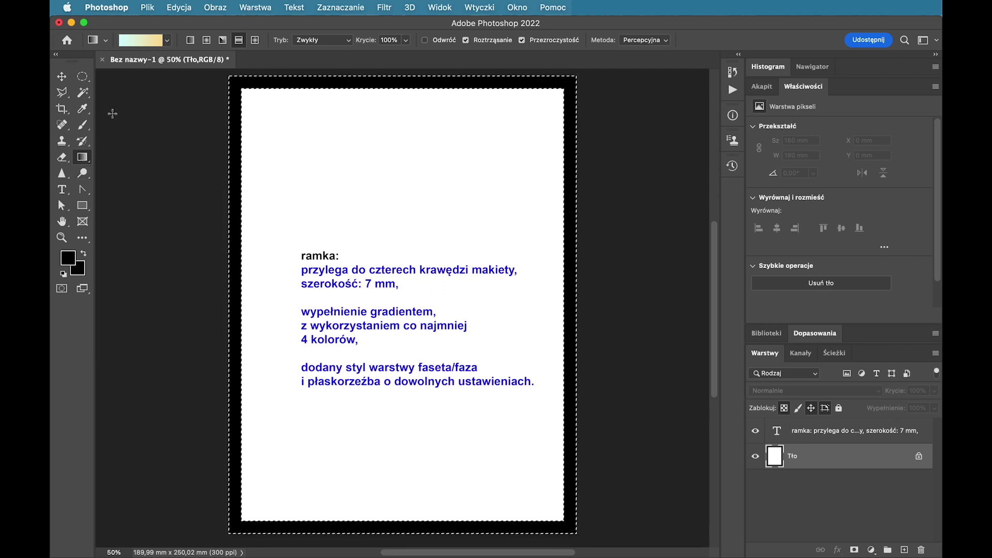
Choose the first Niebieskie gradient preset and open it in the Gradient Editor
{"action": "left_click", "coordinate": [166, 42]}
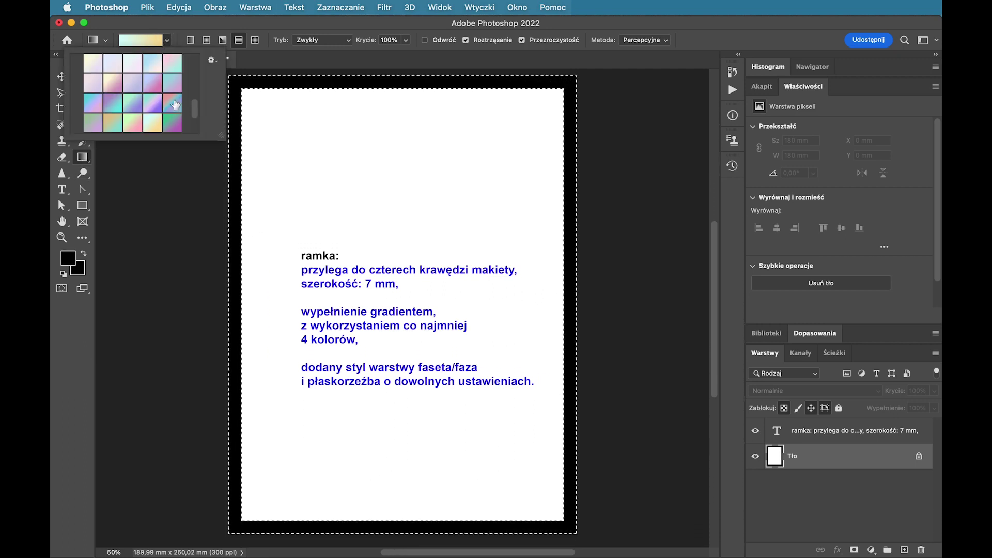
{"action": "scroll", "coordinate": [166, 96], "scroll_direction": "down", "scroll_amount": 2}
{"action": "scroll", "coordinate": [129, 94], "scroll_direction": "up", "scroll_amount": 2}
{"action": "scroll", "coordinate": [91, 96], "scroll_direction": "up", "scroll_amount": 3}
{"action": "left_click", "coordinate": [76, 72]}
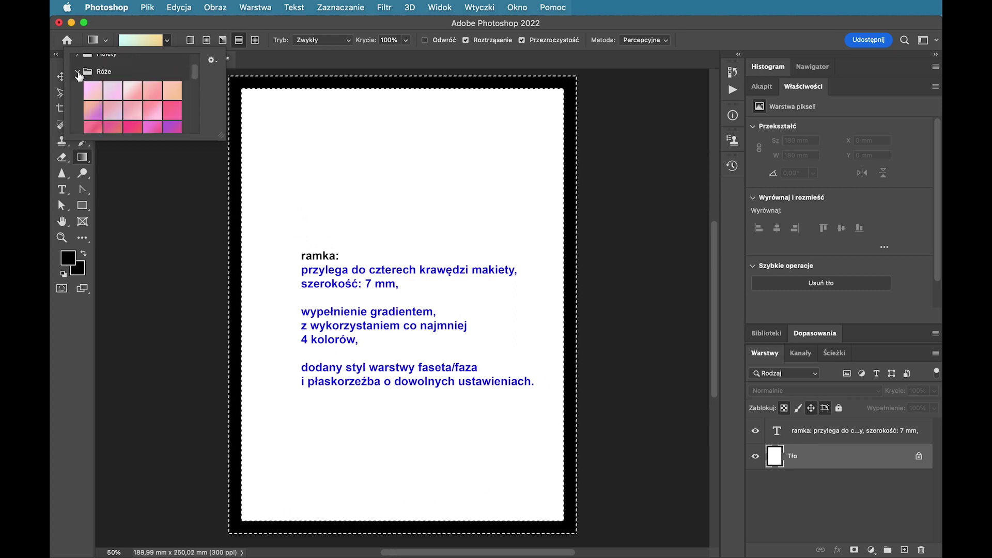
{"action": "scroll", "coordinate": [78, 75], "scroll_direction": "up", "scroll_amount": 3}
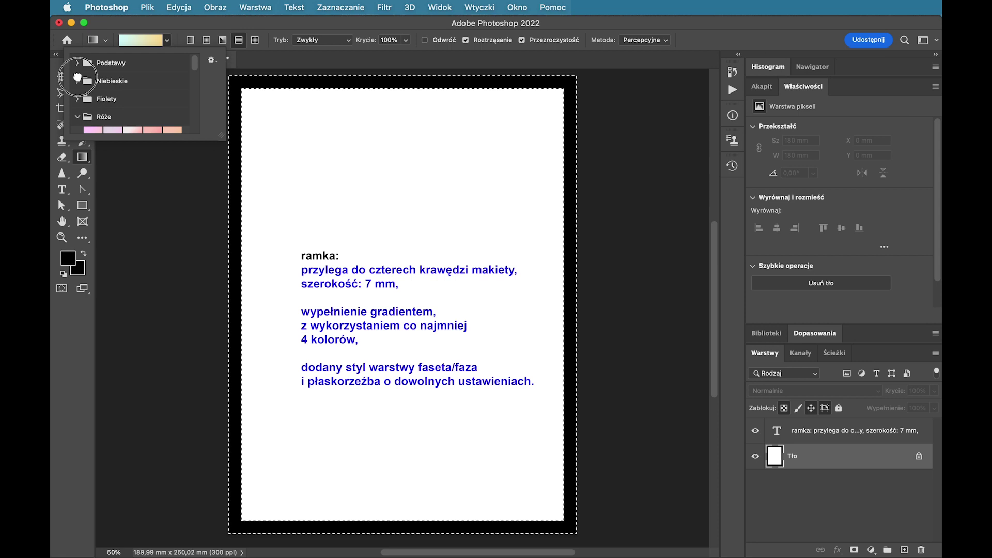
{"action": "left_click", "coordinate": [78, 80]}
{"action": "left_click", "coordinate": [95, 95]}
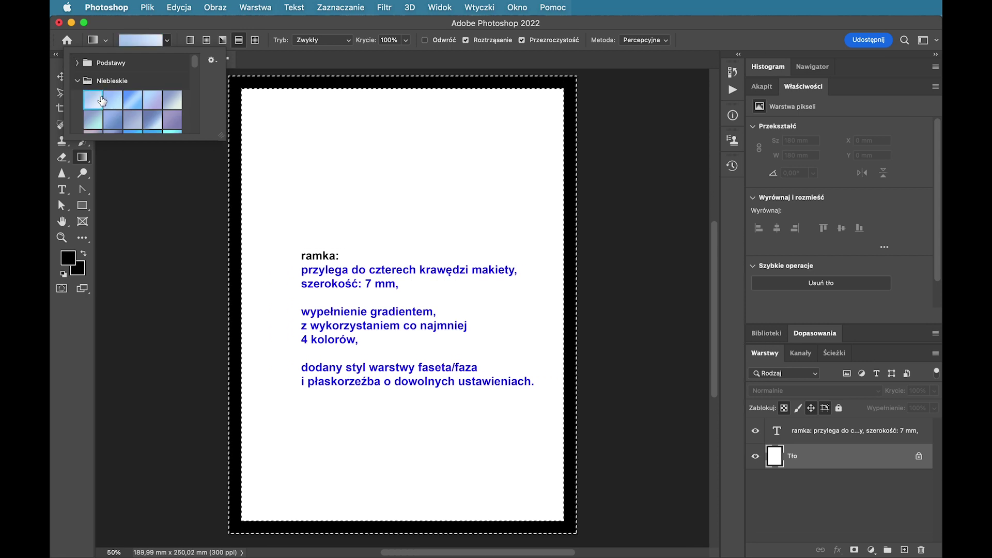
{"action": "left_click", "coordinate": [148, 45]}
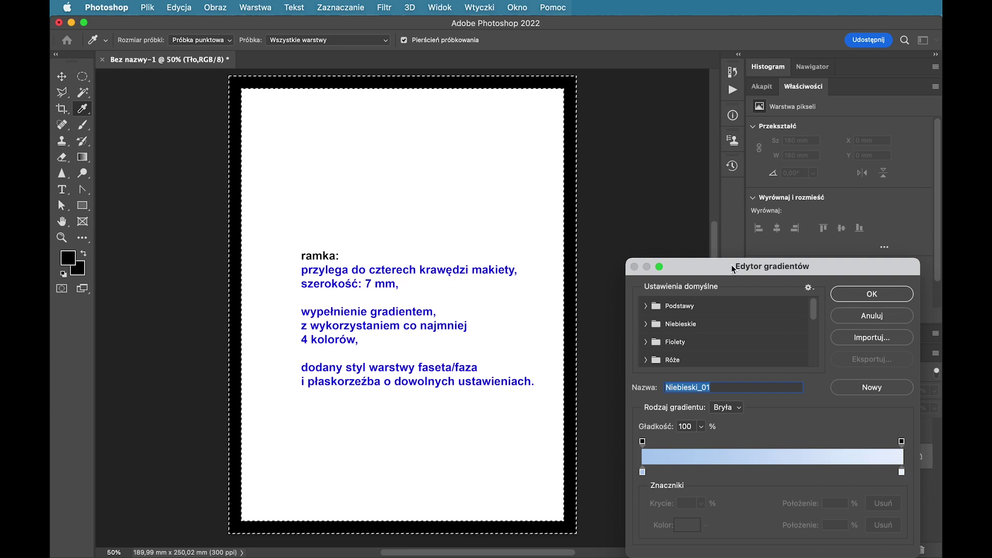
{"action": "left_click_drag", "start_coordinate": [730, 265], "coordinate": [666, 149]}
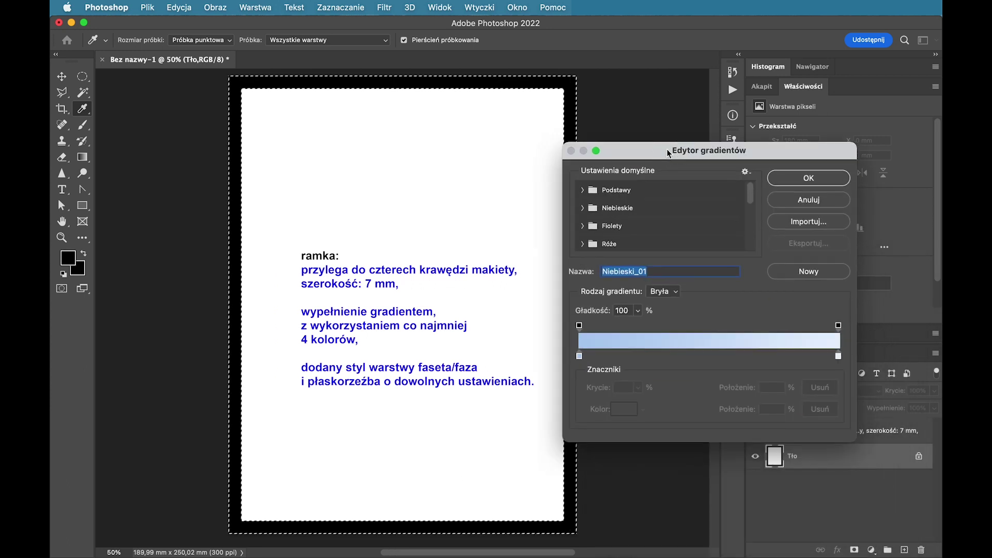
Add colour stops at 22% (orange) and 74% (magenta)
{"action": "left_click", "coordinate": [639, 355]}
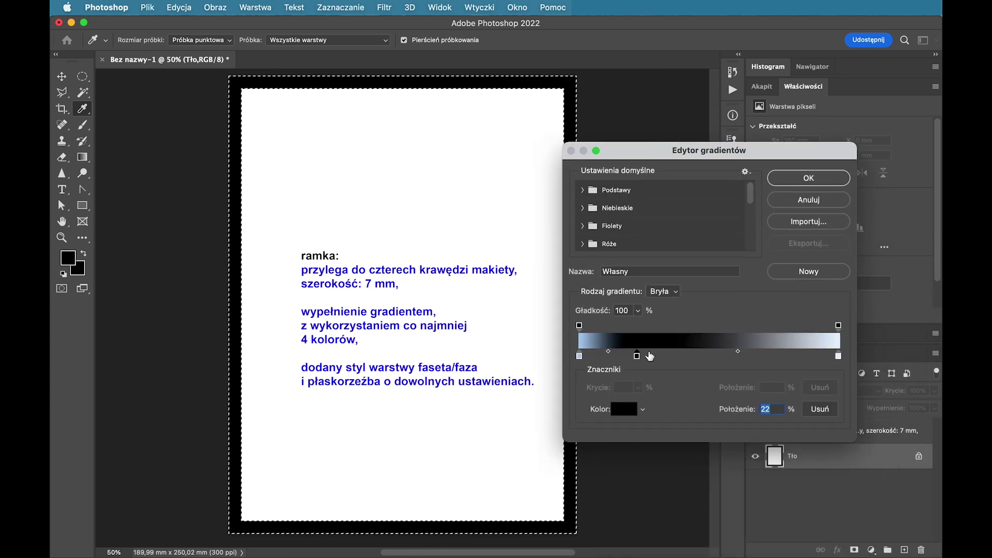
{"action": "left_click", "coordinate": [774, 356]}
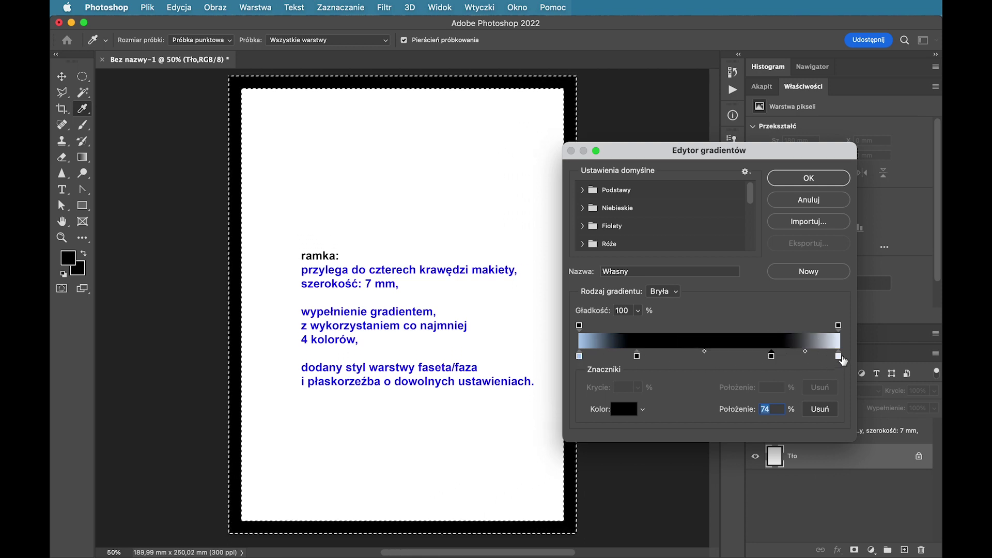
{"action": "double_click", "coordinate": [636, 356]}
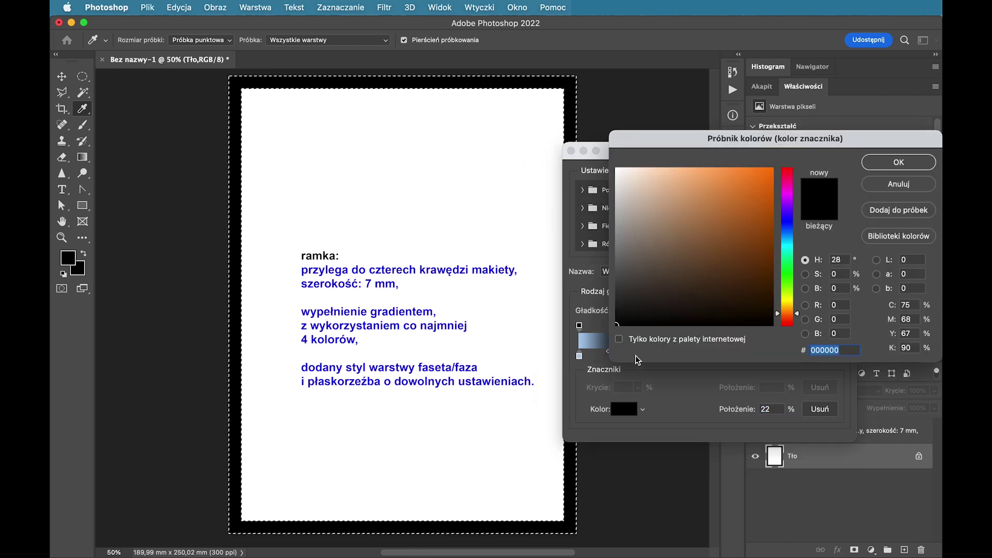
{"action": "left_click", "coordinate": [768, 176]}
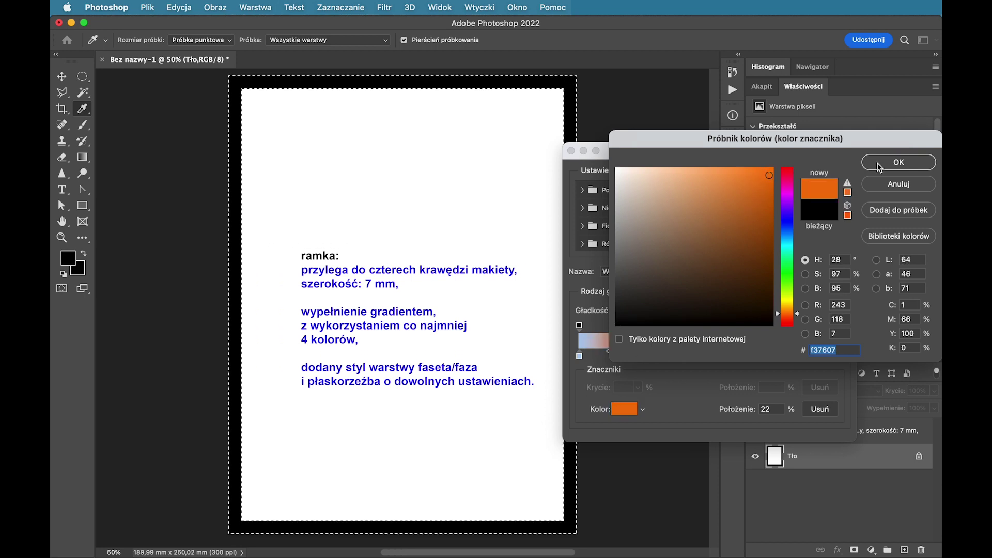
{"action": "left_click", "coordinate": [877, 163]}
{"action": "double_click", "coordinate": [771, 356]}
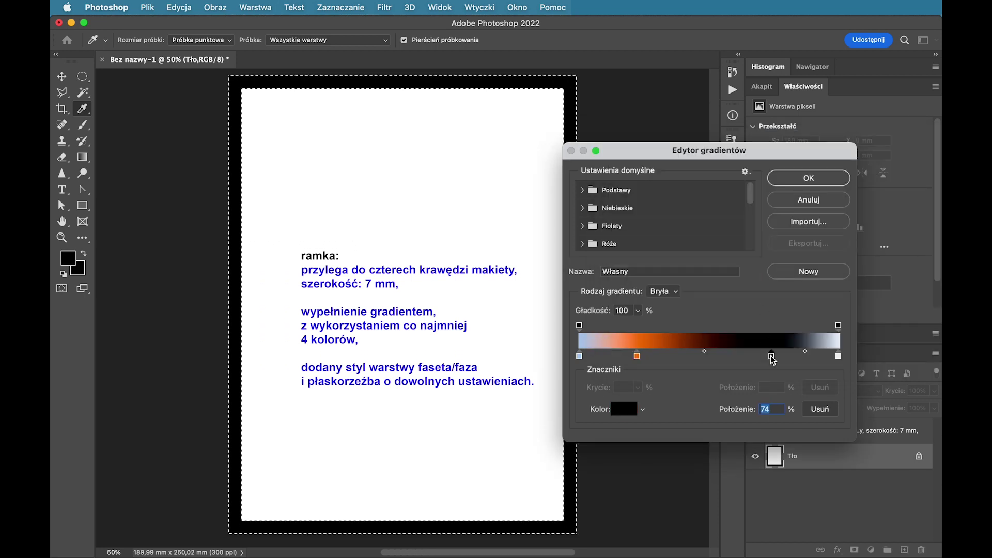
{"action": "left_click_drag", "start_coordinate": [789, 216], "coordinate": [788, 198]}
{"action": "left_click", "coordinate": [769, 176]}
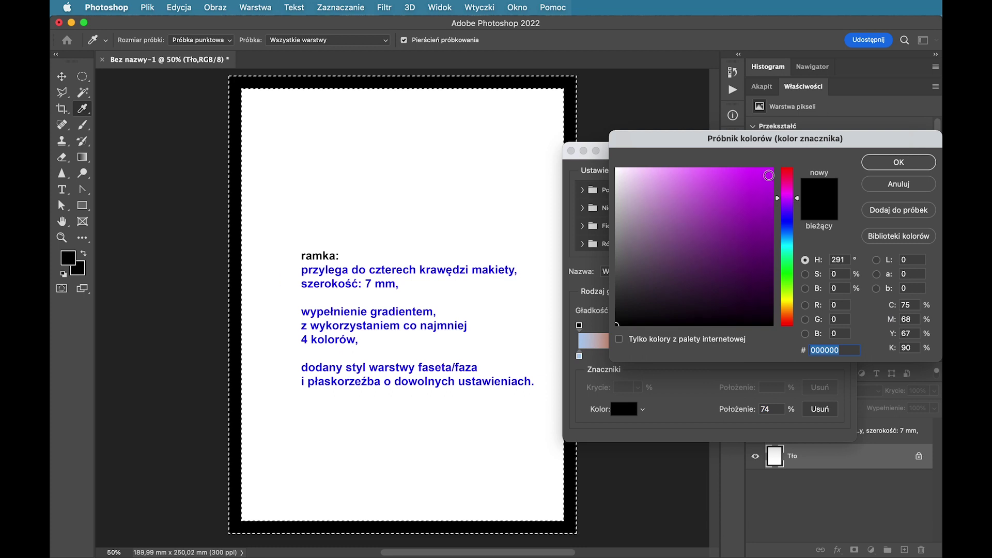
{"action": "left_click", "coordinate": [898, 163]}
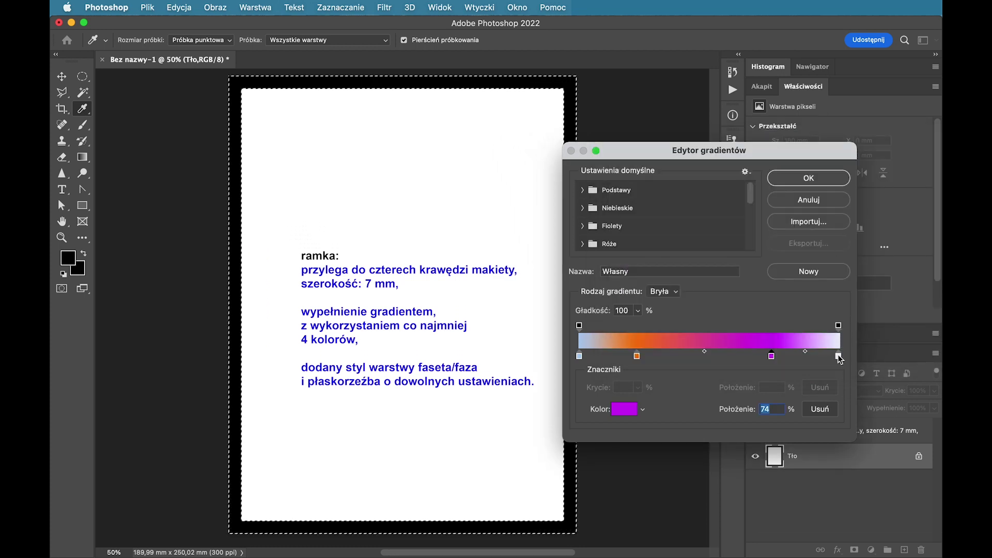
Set end stops to green and blue, move middle stops to ~30% and 67%, and confirm
{"action": "double_click", "coordinate": [838, 357]}
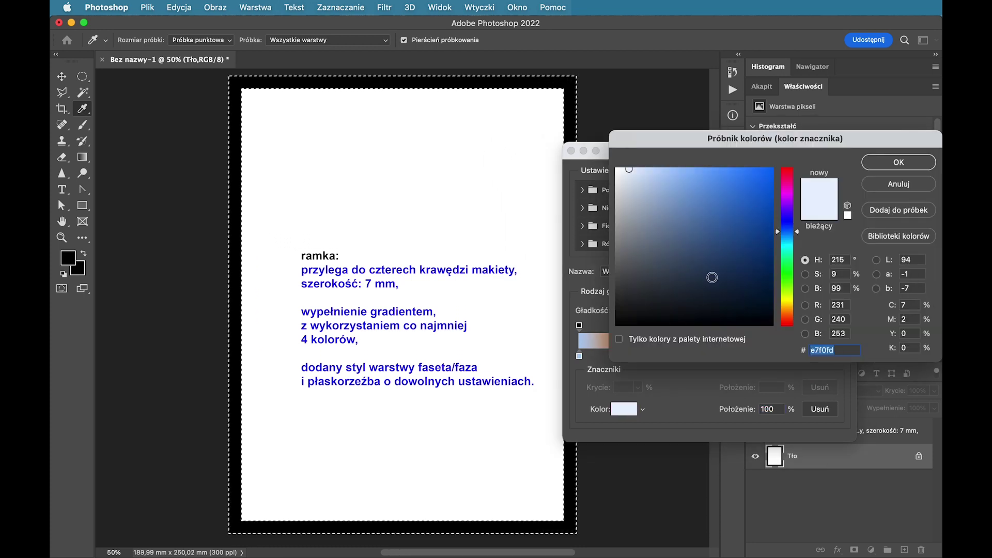
{"action": "left_click", "coordinate": [787, 283]}
{"action": "left_click", "coordinate": [760, 207]}
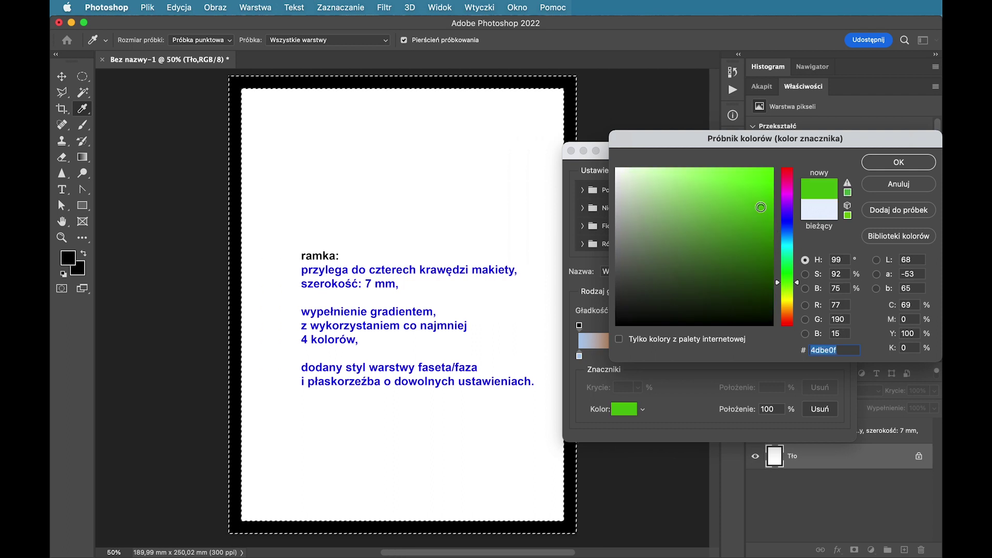
{"action": "left_click", "coordinate": [873, 166]}
{"action": "double_click", "coordinate": [579, 357]}
{"action": "left_click", "coordinate": [758, 208]}
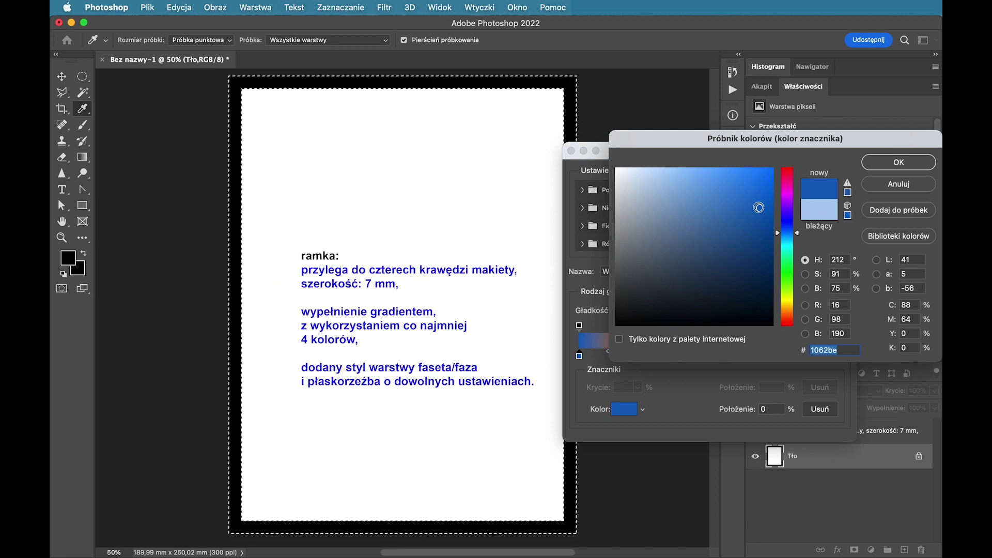
{"action": "left_click", "coordinate": [878, 166]}
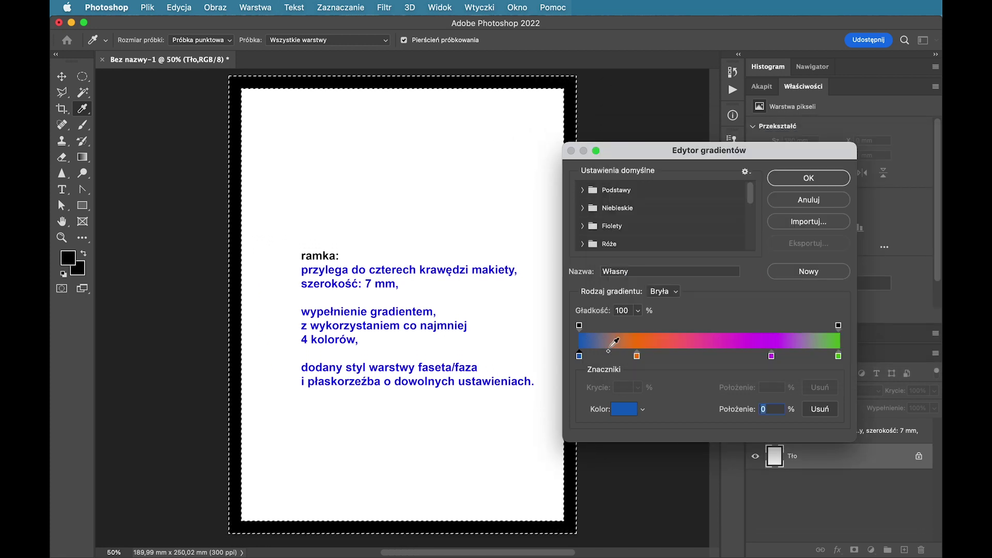
{"action": "left_click_drag", "start_coordinate": [637, 356], "coordinate": [665, 356]}
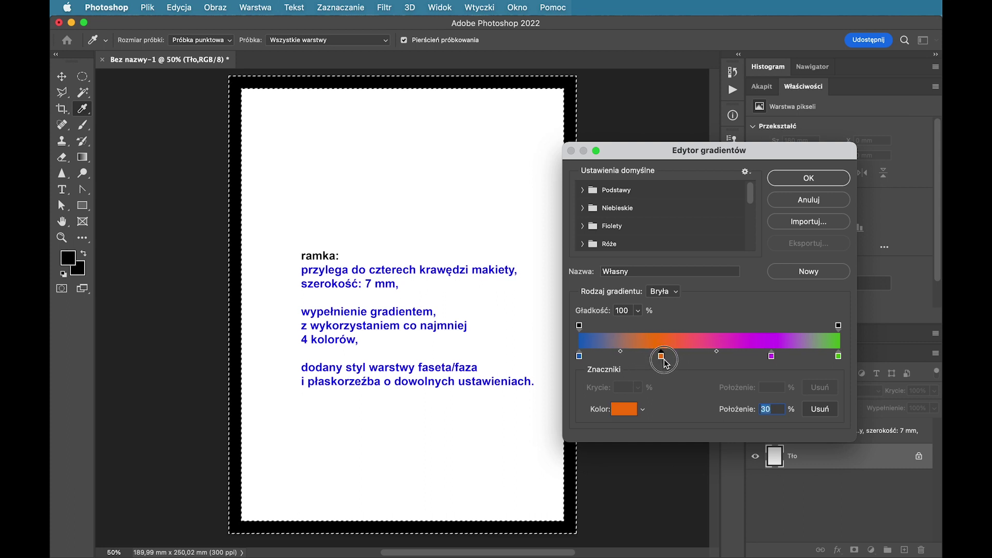
{"action": "left_click_drag", "start_coordinate": [772, 356], "coordinate": [755, 357]}
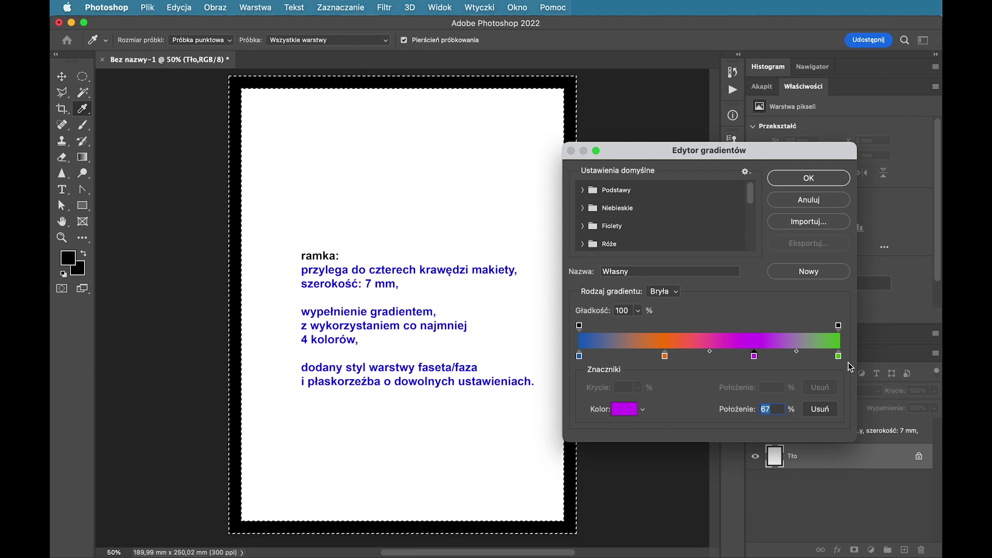
{"action": "left_click", "coordinate": [808, 178]}
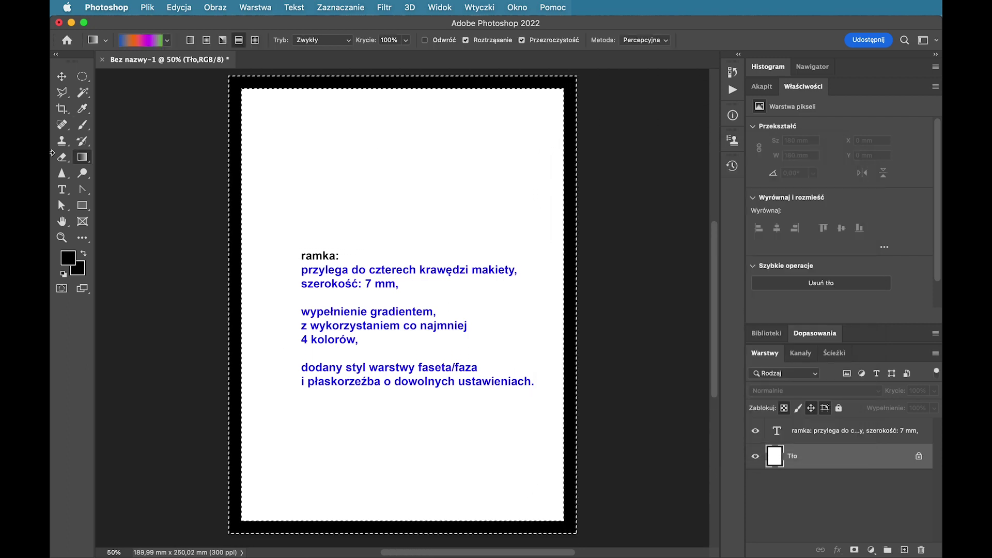
Drag the gradient diagonally across the border and unlock the Tło layer
{"action": "mouse_move", "coordinate": [225, 76]}
{"action": "left_mouse_down"}
{"action": "mouse_move", "coordinate": [563, 492]}
{"action": "mouse_move", "coordinate": [576, 529]}
{"action": "left_mouse_up"}
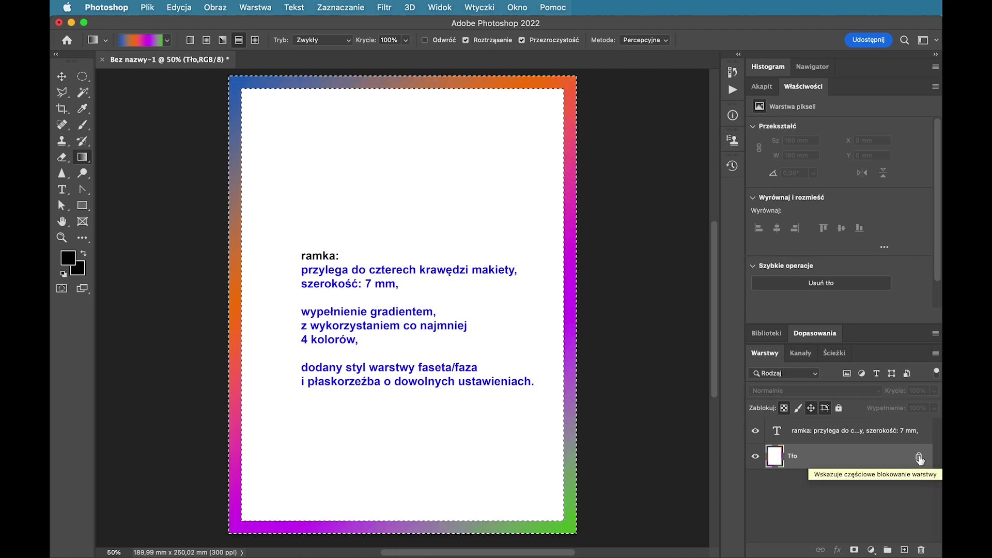
{"action": "left_click", "coordinate": [919, 458]}
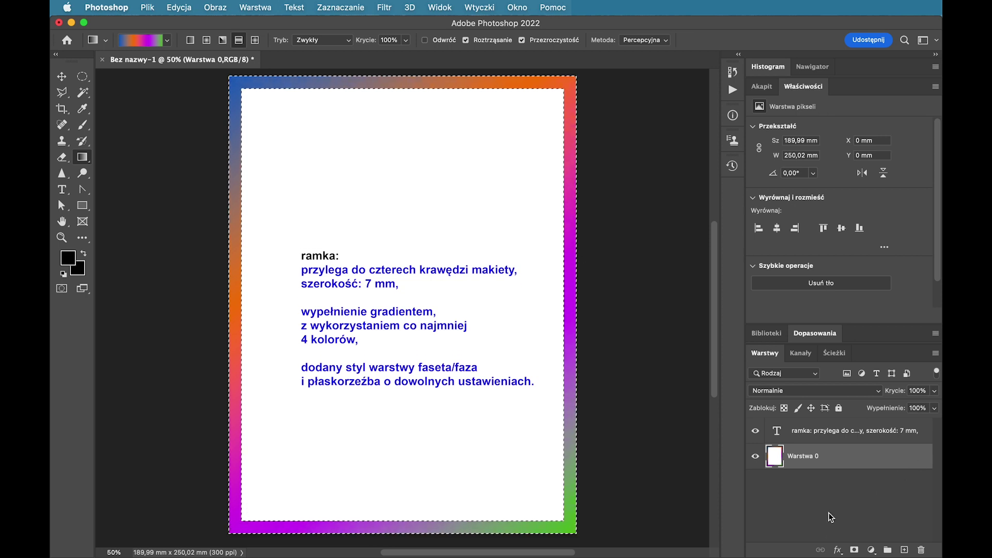
Apply Faza i płaskorzeźba to Warstwa 0: depth 709%, size 46 px, soften 5 px
{"action": "left_click", "coordinate": [837, 552]}
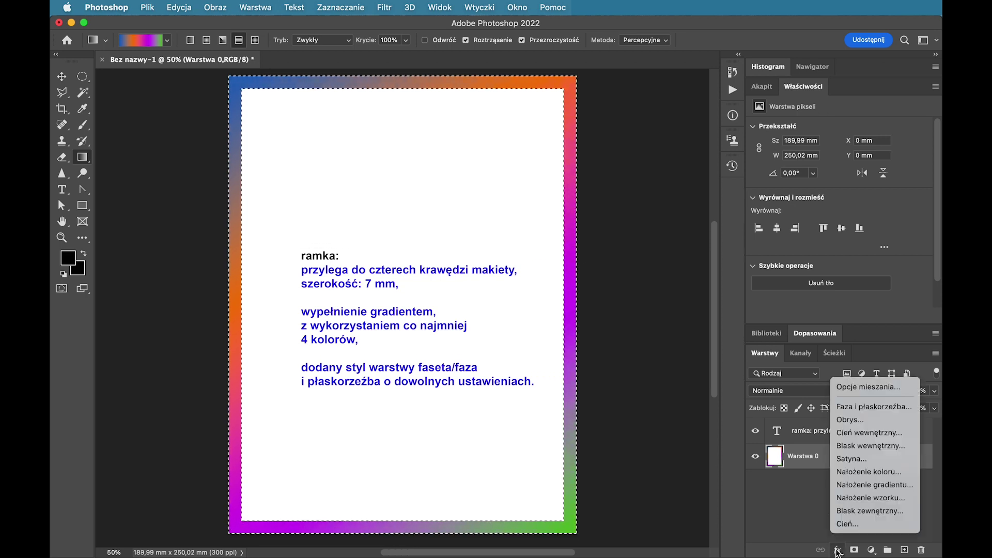
{"action": "left_click", "coordinate": [865, 407]}
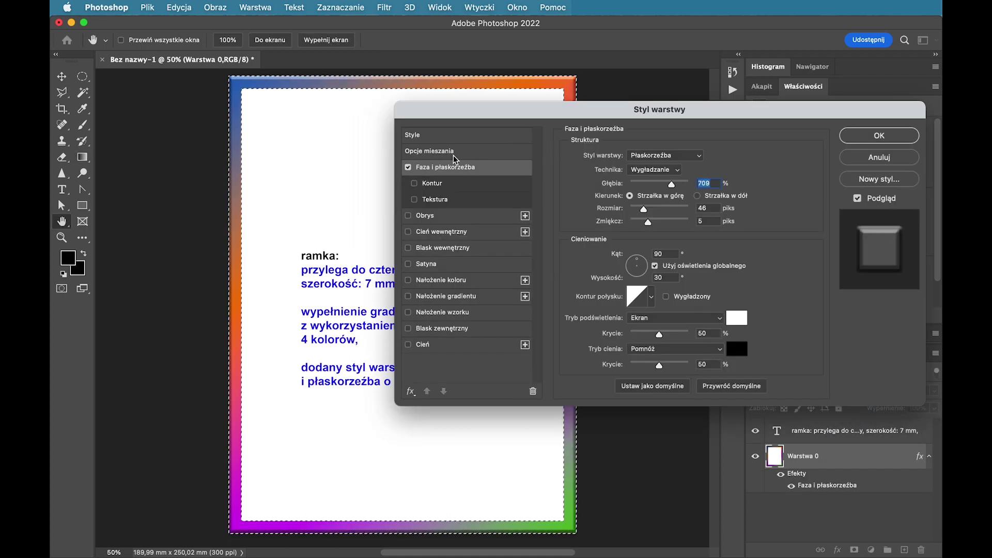
{"action": "mouse_move", "coordinate": [490, 111]}
{"action": "left_mouse_down"}
{"action": "mouse_move", "coordinate": [638, 117]}
{"action": "mouse_move", "coordinate": [630, 113]}
{"action": "left_mouse_up"}
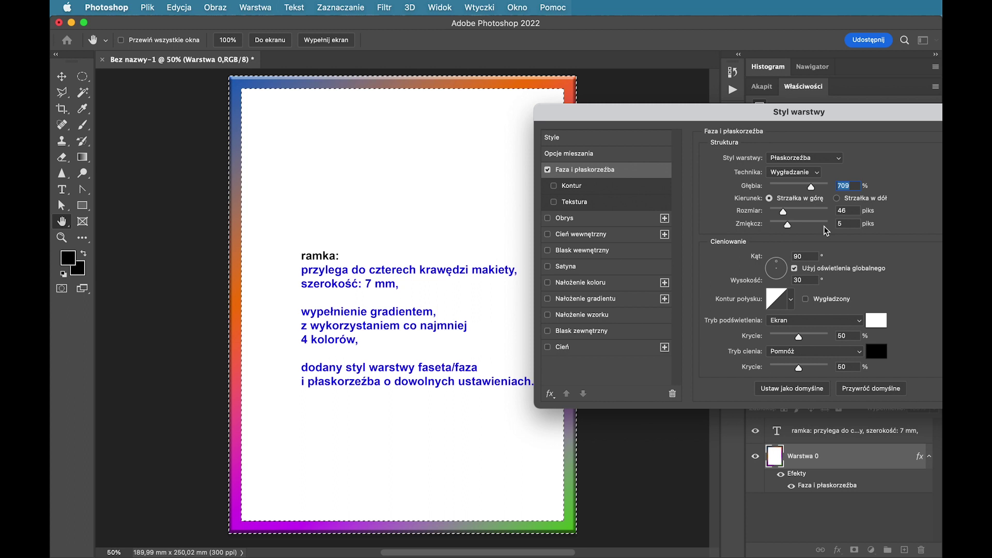
{"action": "left_click", "coordinate": [829, 158]}
{"action": "left_click", "coordinate": [862, 165]}
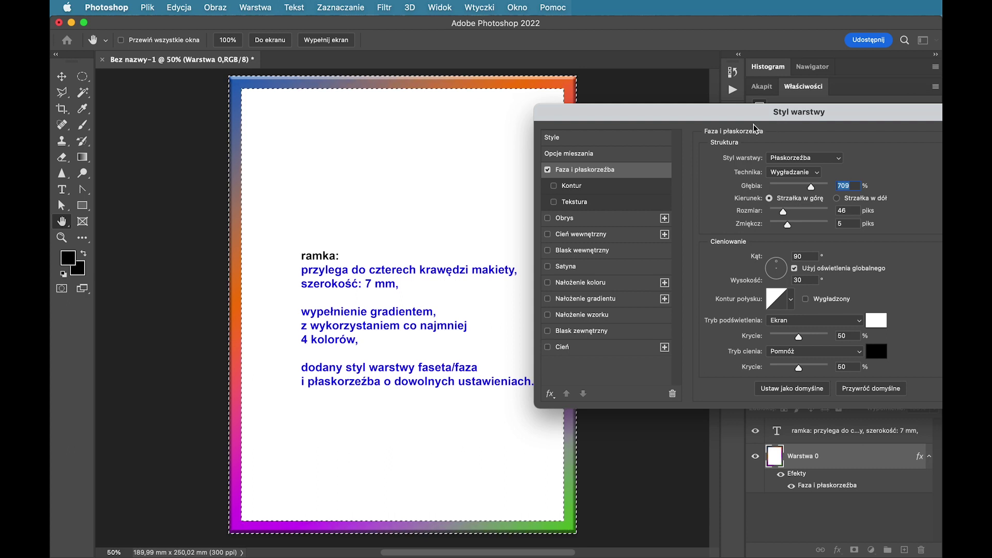
{"action": "left_click_drag", "start_coordinate": [748, 120], "coordinate": [496, 121]}
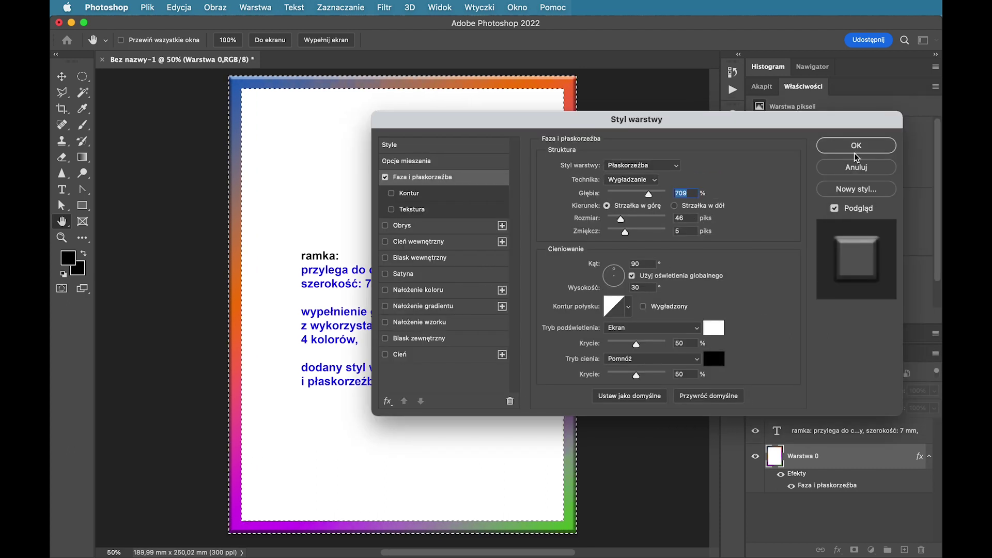
{"action": "left_click", "coordinate": [856, 155]}
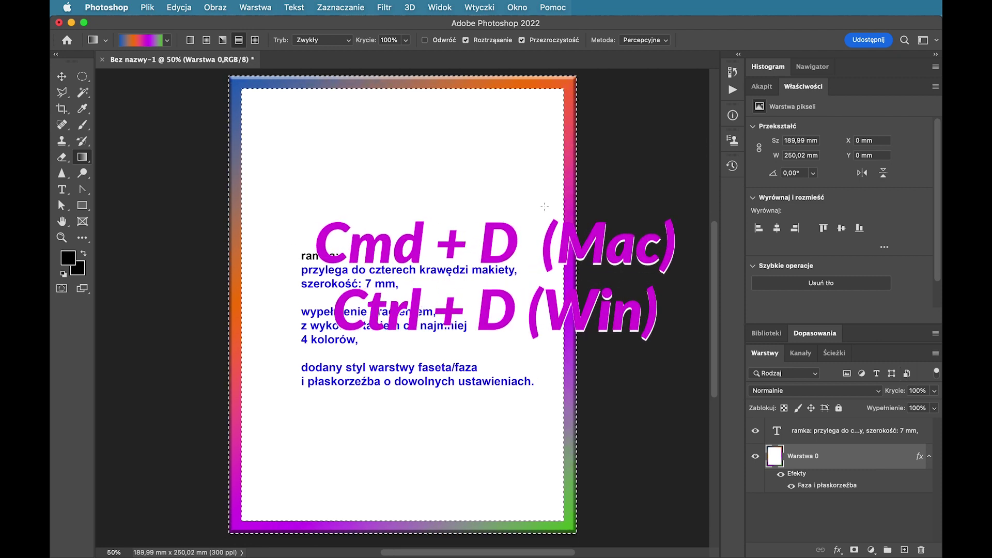
Deselect the finished gradient frame with Cmd+D
{"action": "key", "text": "super+d"}
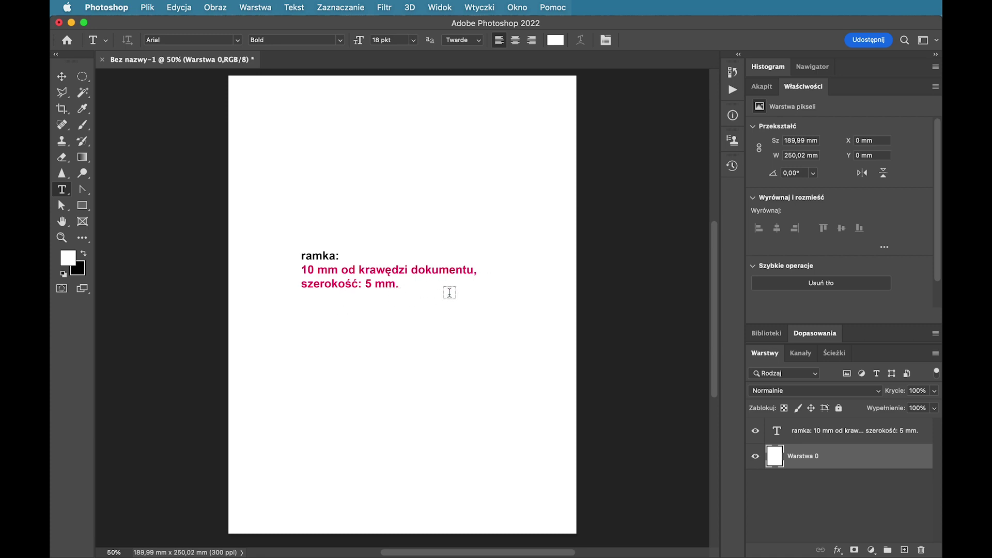
Select the whole canvas and stroke it 10 mm black, positioned inside
{"action": "key", "text": "super+a"}
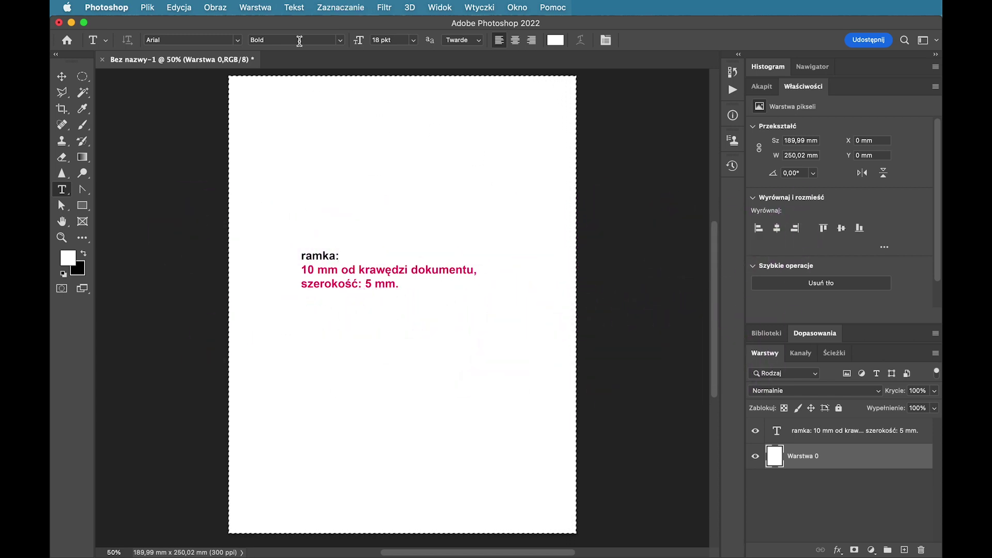
{"action": "left_click", "coordinate": [192, 7]}
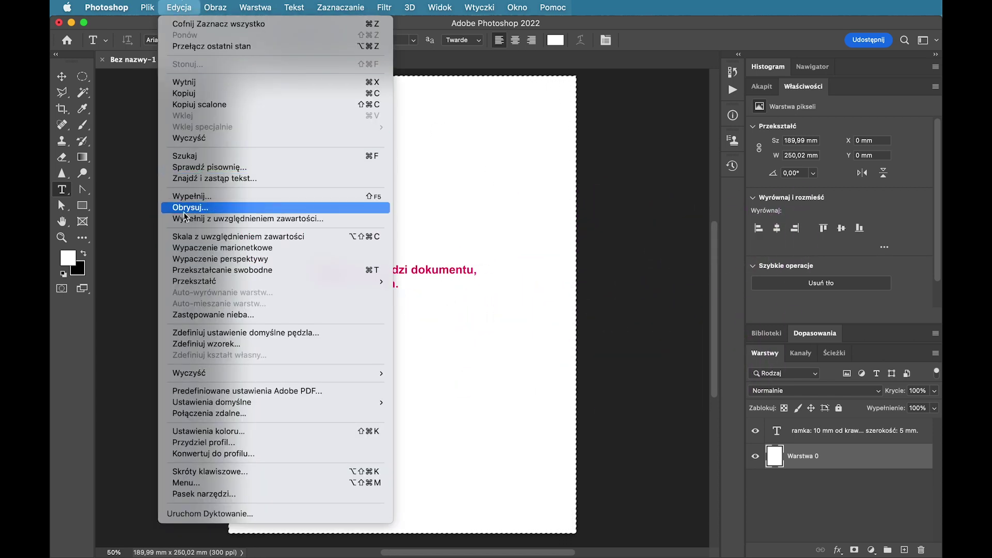
{"action": "left_click", "coordinate": [185, 209]}
{"action": "type", "text": "10 mm"}
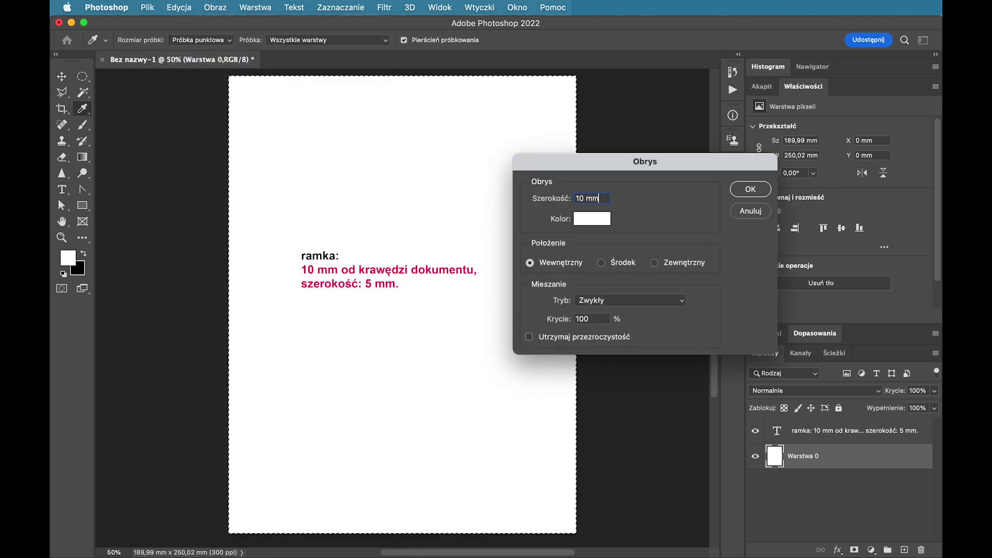
{"action": "left_click", "coordinate": [596, 222]}
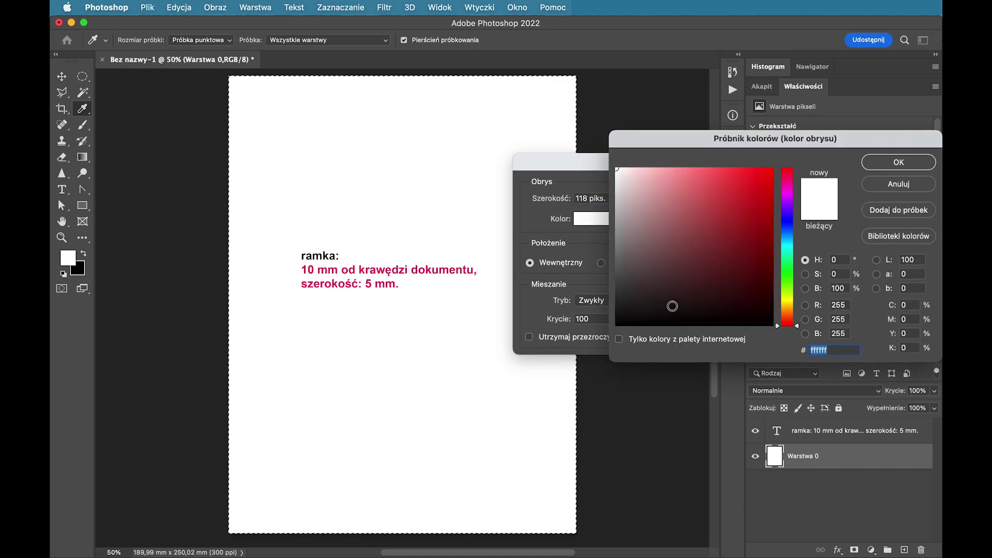
{"action": "left_click_drag", "start_coordinate": [636, 318], "coordinate": [615, 326]}
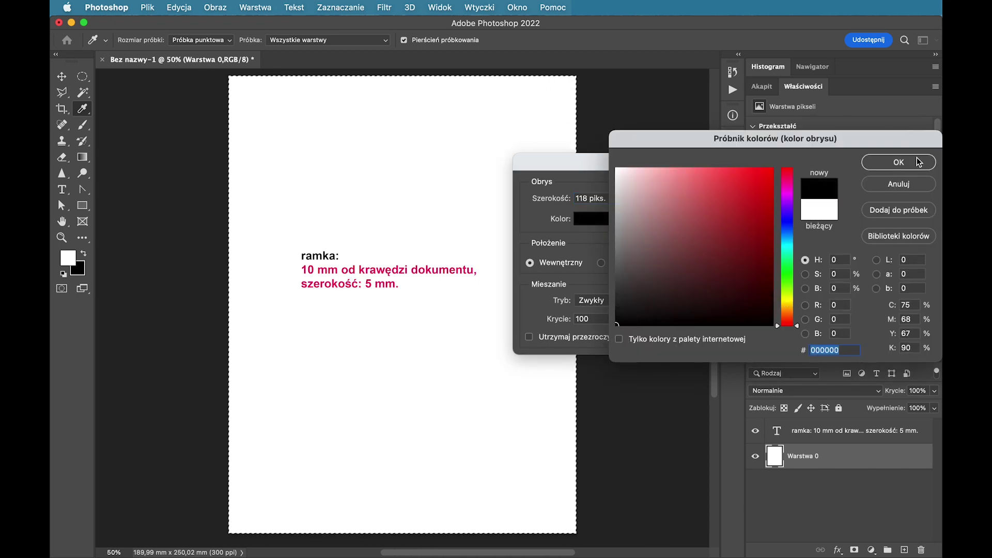
{"action": "left_click", "coordinate": [922, 160]}
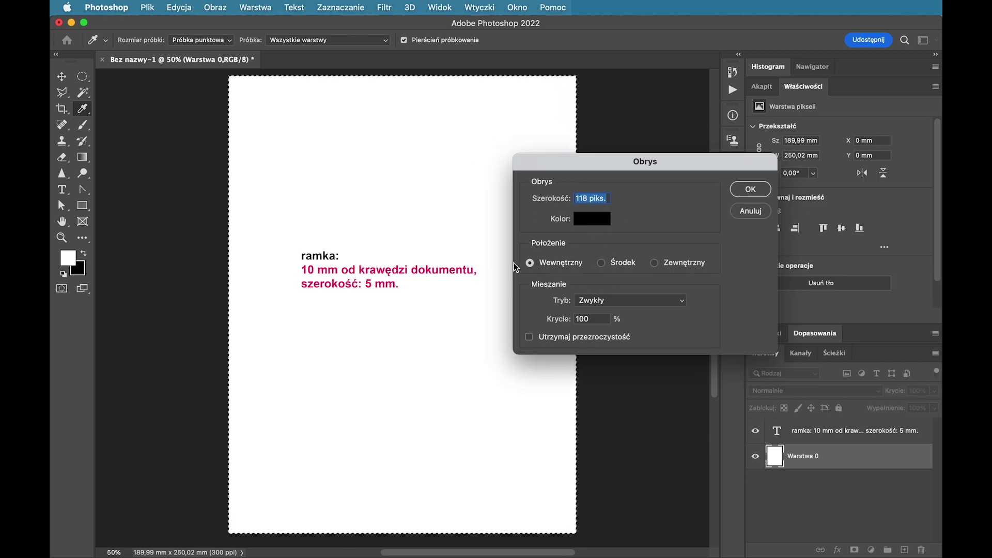
{"action": "left_click", "coordinate": [749, 190]}
{"action": "key", "text": "t"}
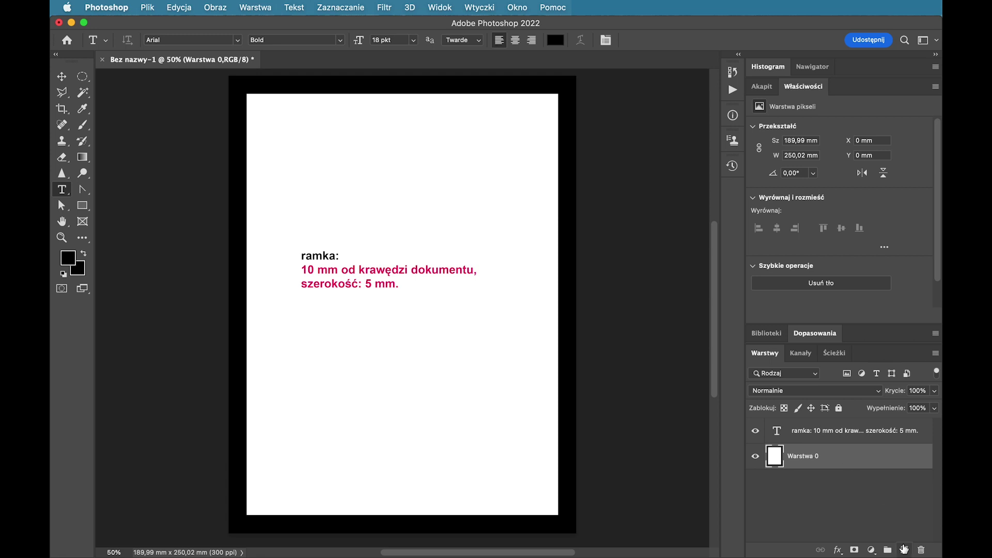
Add Warstwa 1 and Magic Wand-select the white area inside the black border
{"action": "left_click", "coordinate": [905, 550]}
{"action": "left_click", "coordinate": [833, 484]}
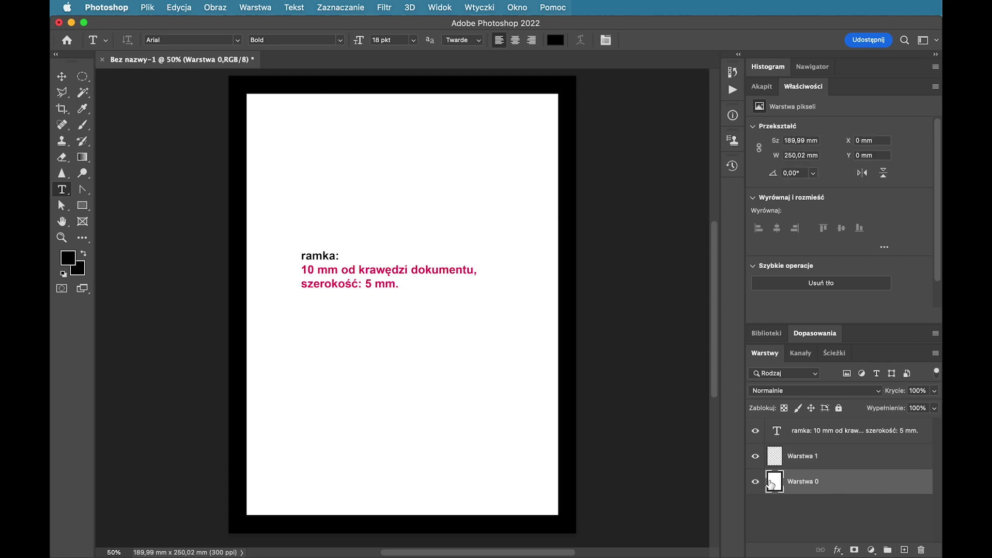
{"action": "left_click", "coordinate": [83, 92]}
{"action": "left_click", "coordinate": [361, 182]}
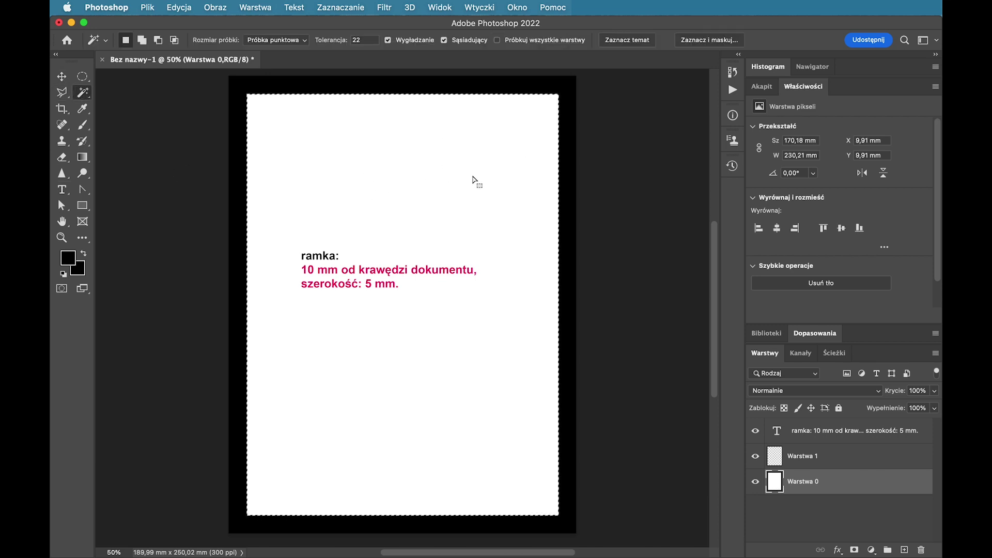
{"action": "left_click", "coordinate": [840, 456]}
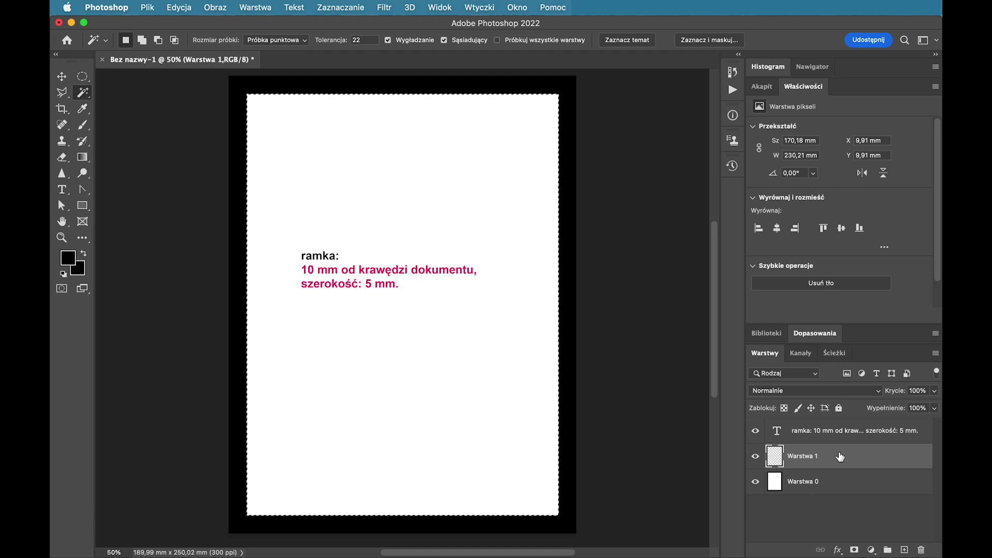
Stroke the selection 5 mm red inside on Warstwa 1
{"action": "left_click", "coordinate": [179, 9]}
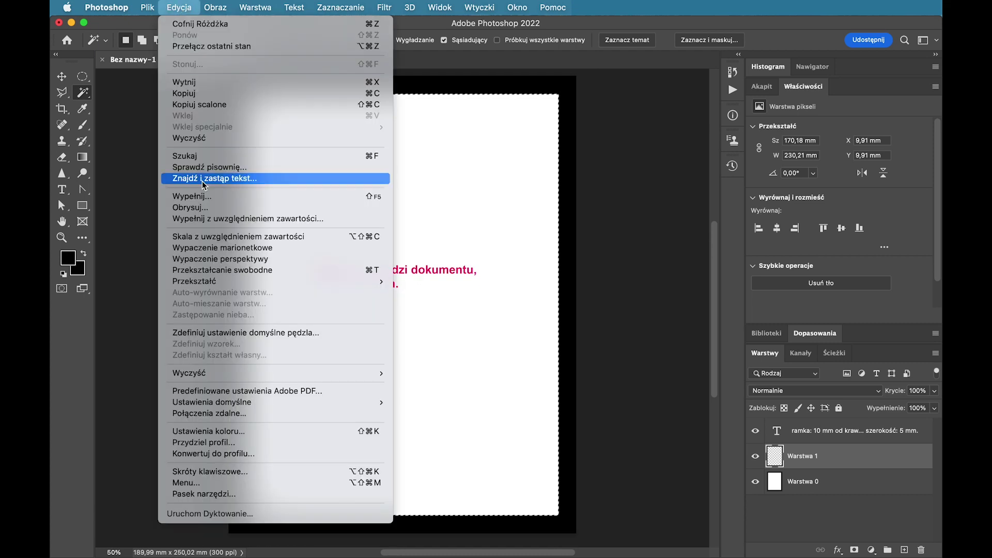
{"action": "left_click", "coordinate": [201, 209]}
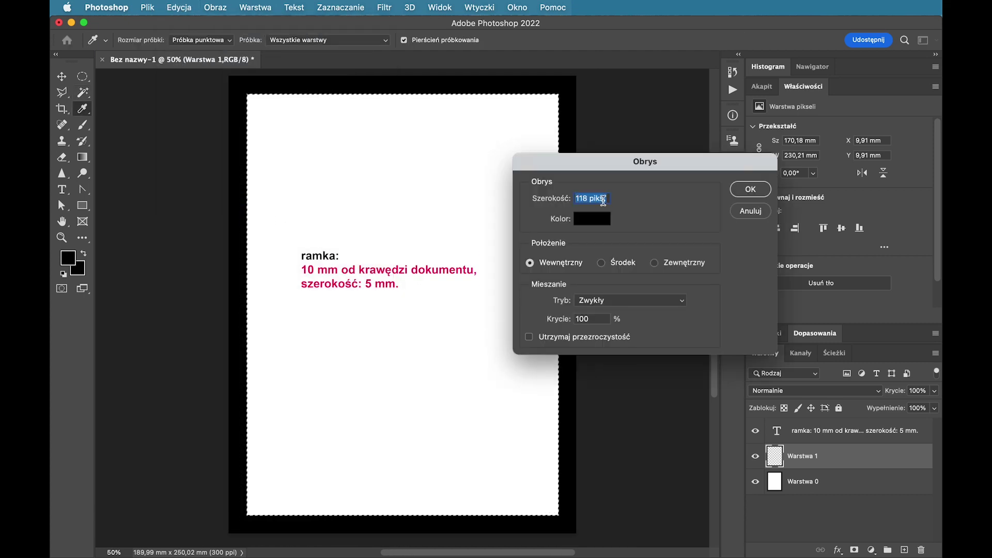
{"action": "type", "text": "5 mm"}
{"action": "left_click", "coordinate": [597, 218]}
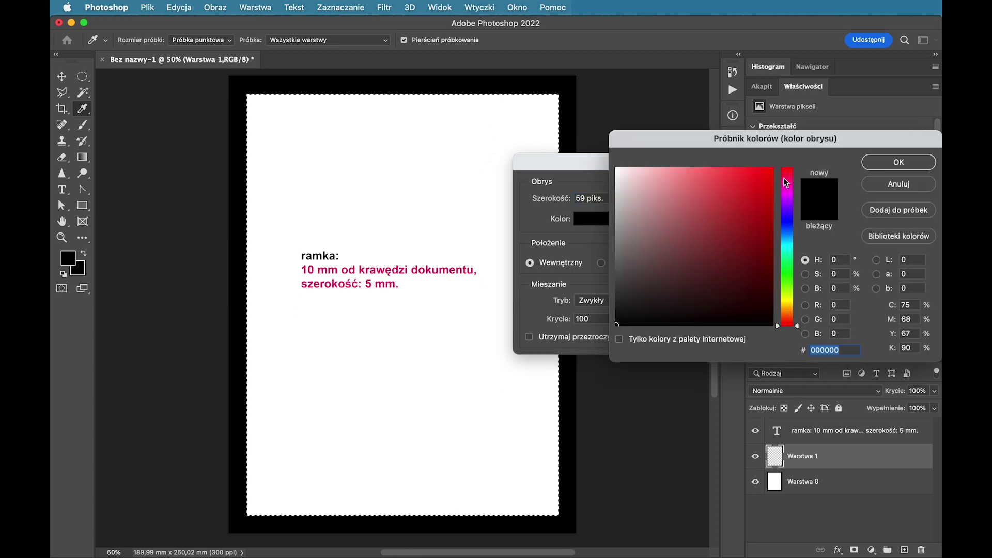
{"action": "left_click", "coordinate": [769, 168]}
{"action": "left_click", "coordinate": [881, 162]}
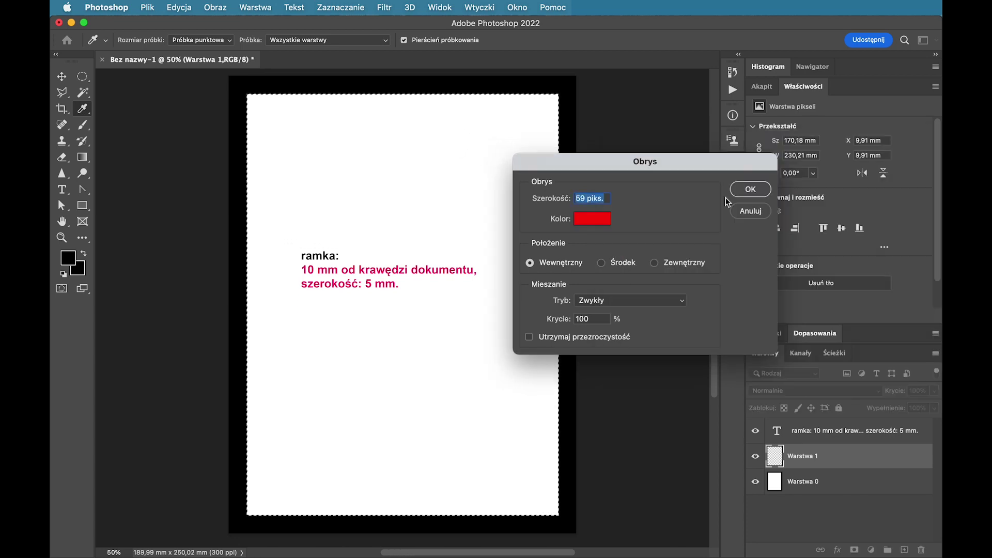
{"action": "left_click", "coordinate": [750, 189]}
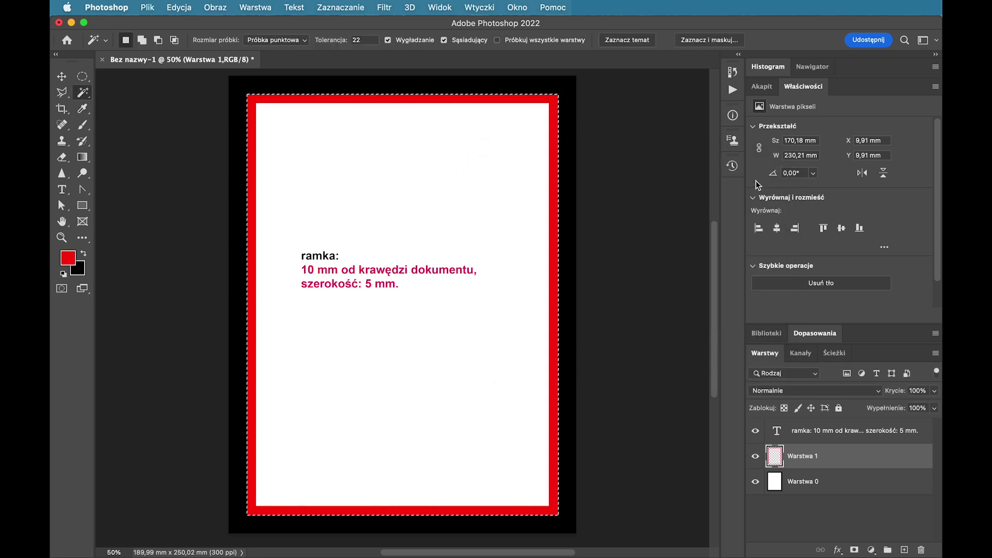
{"action": "left_click", "coordinate": [798, 481]}
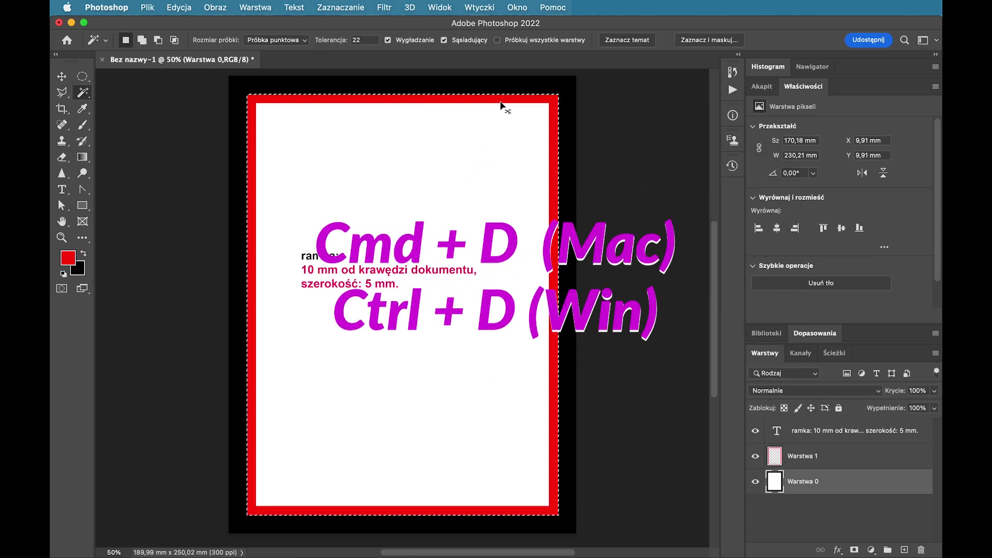
Deselect, swap colours, and fill the black outer border with white
{"action": "key", "text": "super+d"}
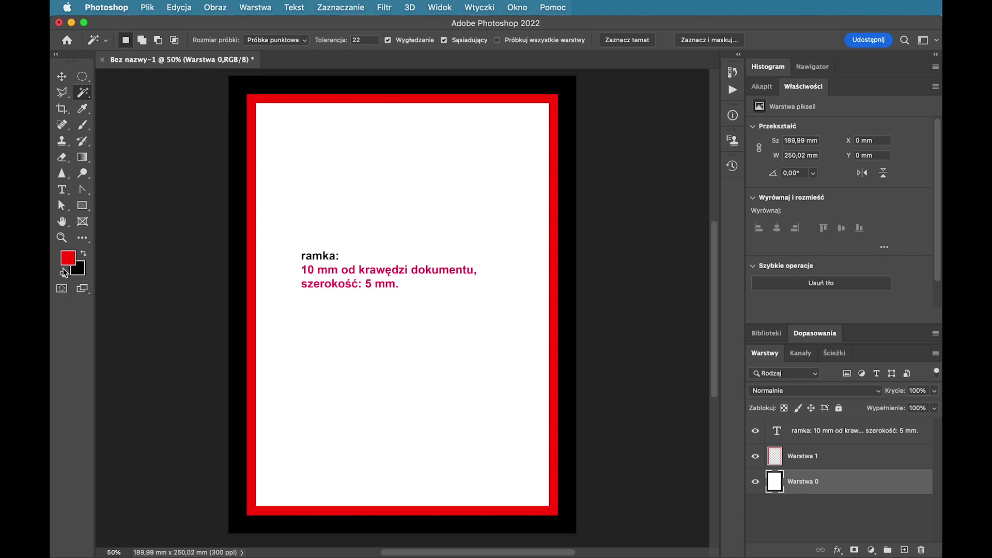
{"action": "left_click", "coordinate": [83, 256]}
{"action": "key", "text": "alt+BackSpace"}
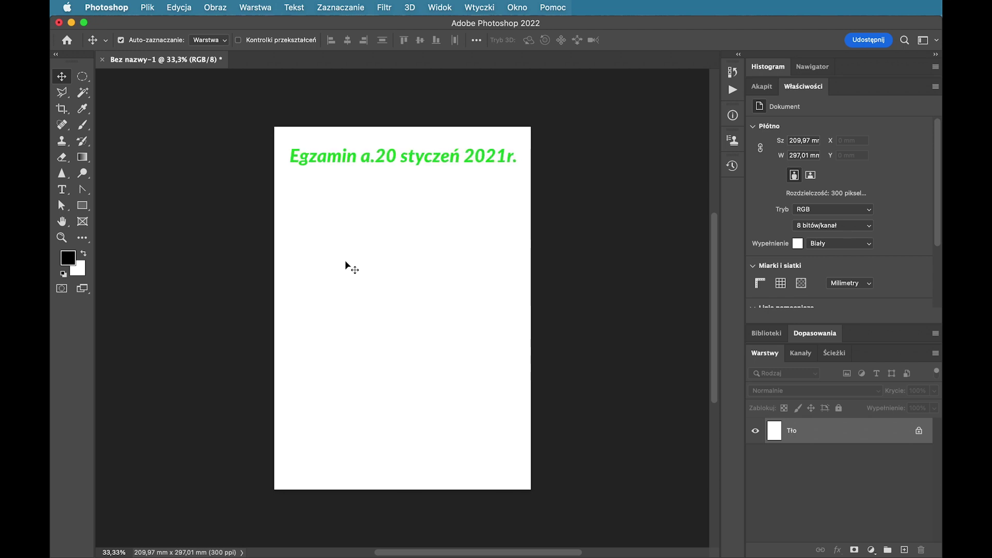
Paste the 180 × 240 mm, 3 px frame brief onto the A4 page and open the View menu
{"action": "key", "text": "ctrl+v"}
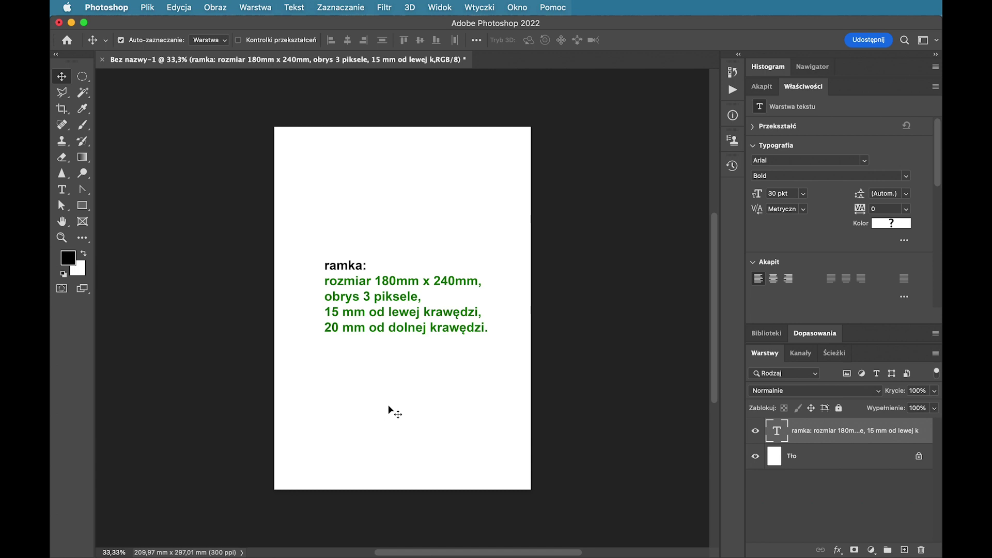
{"action": "left_click", "coordinate": [440, 8]}
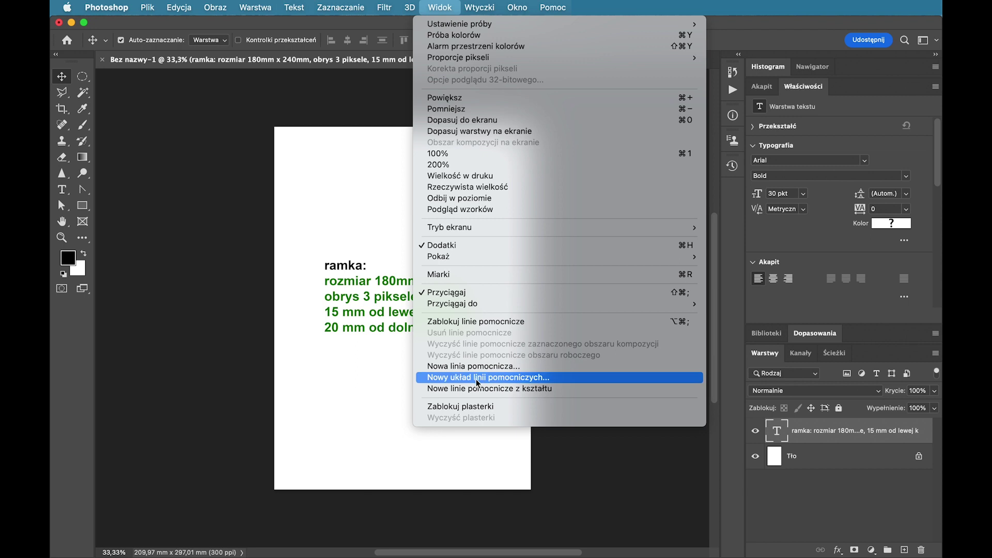
Start a New Guide Layout, keeping one column with margin guides enabled
{"action": "left_click", "coordinate": [476, 383]}
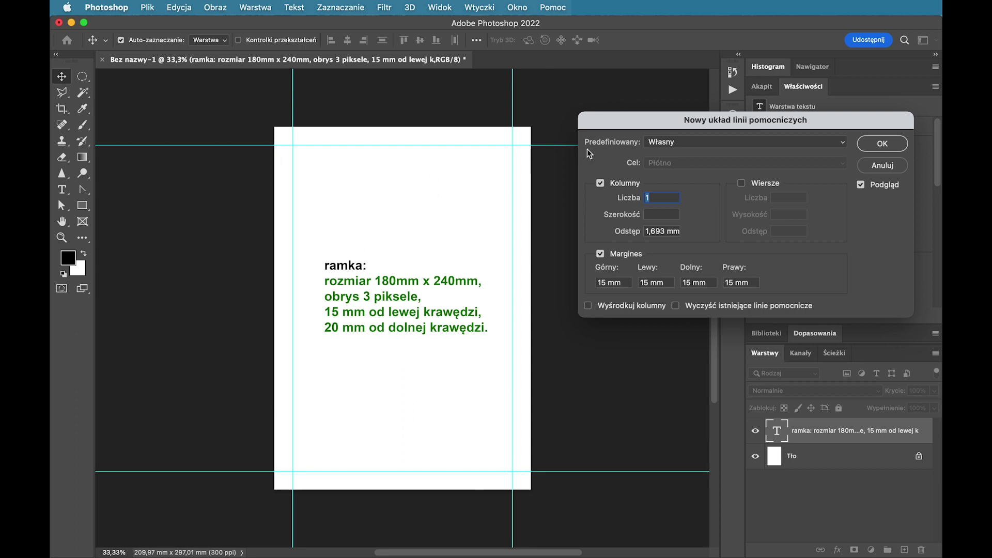
{"action": "left_click", "coordinate": [657, 198]}
{"action": "key", "text": "BackSpace"}
{"action": "type", "text": "8"}
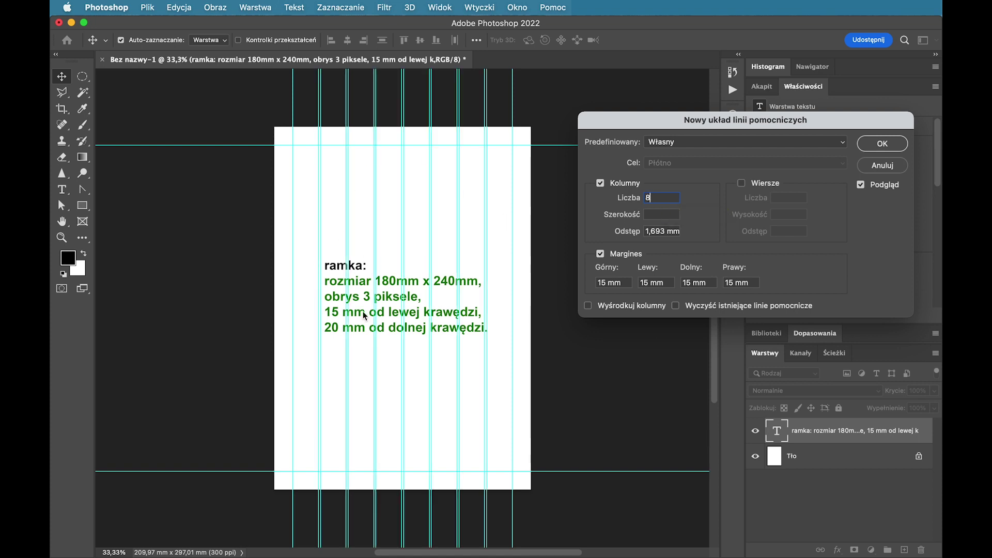
{"action": "key", "text": "BackSpace"}
{"action": "type", "text": "1"}
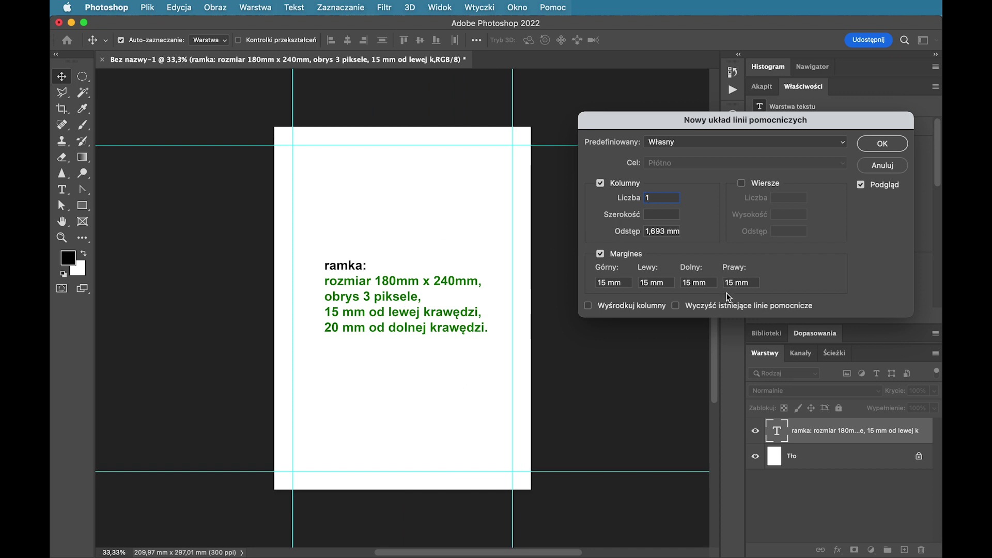
{"action": "left_click", "coordinate": [601, 254]}
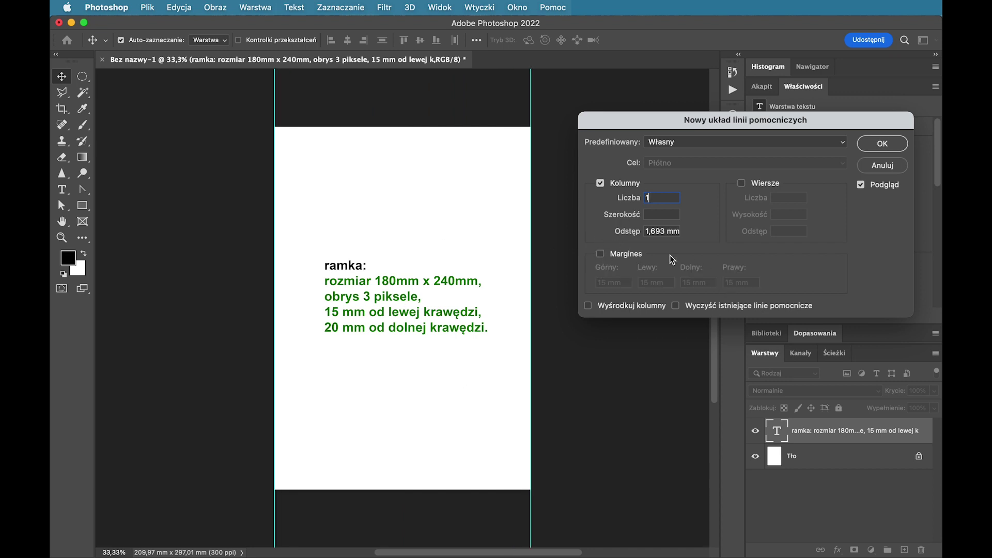
{"action": "left_click", "coordinate": [601, 253]}
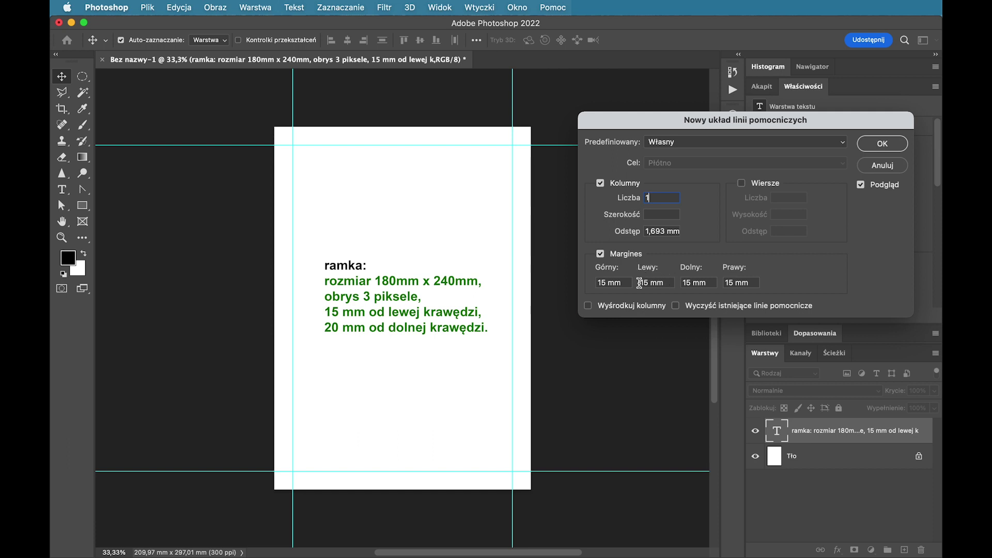
Set margins to top empty, left 15 mm, bottom 20 mm, right empty
{"action": "double_click", "coordinate": [621, 281]}
{"action": "key", "text": "BackSpace"}
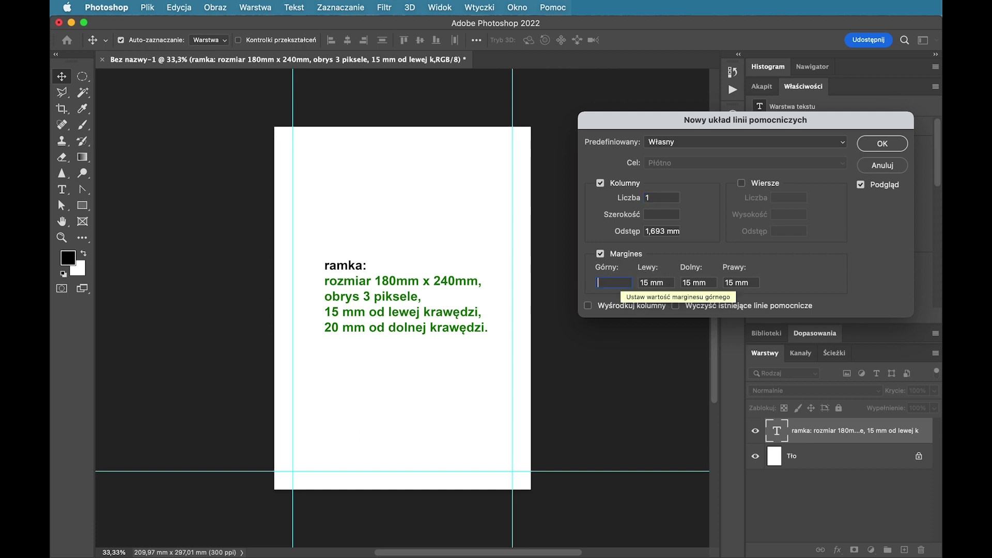
{"action": "type", "text": "0"}
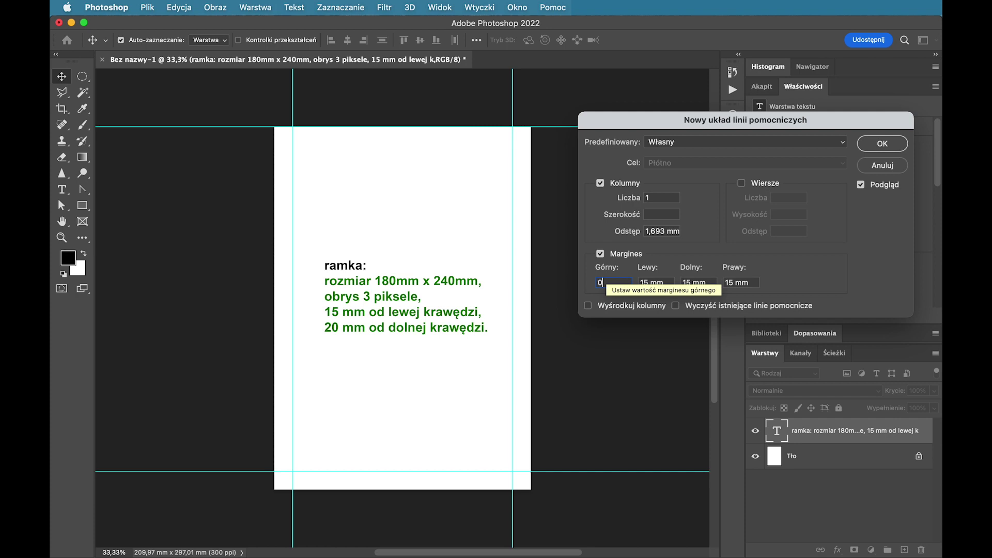
{"action": "key", "text": "BackSpace"}
{"action": "double_click", "coordinate": [713, 283]}
{"action": "left_click_drag", "start_coordinate": [712, 283], "coordinate": [691, 283]}
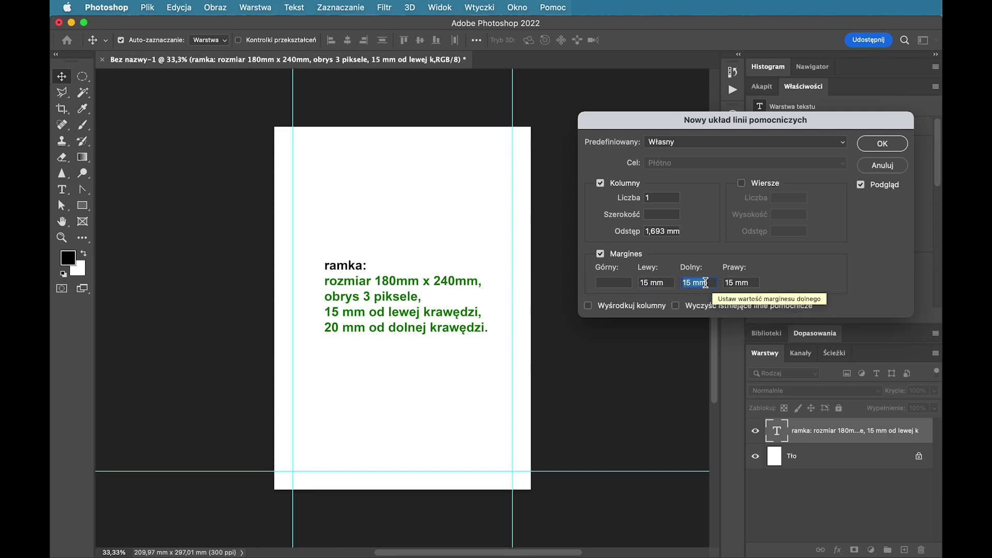
{"action": "type", "text": "20"}
{"action": "left_click_drag", "start_coordinate": [748, 279], "coordinate": [726, 282]}
{"action": "key", "text": "BackSpace"}
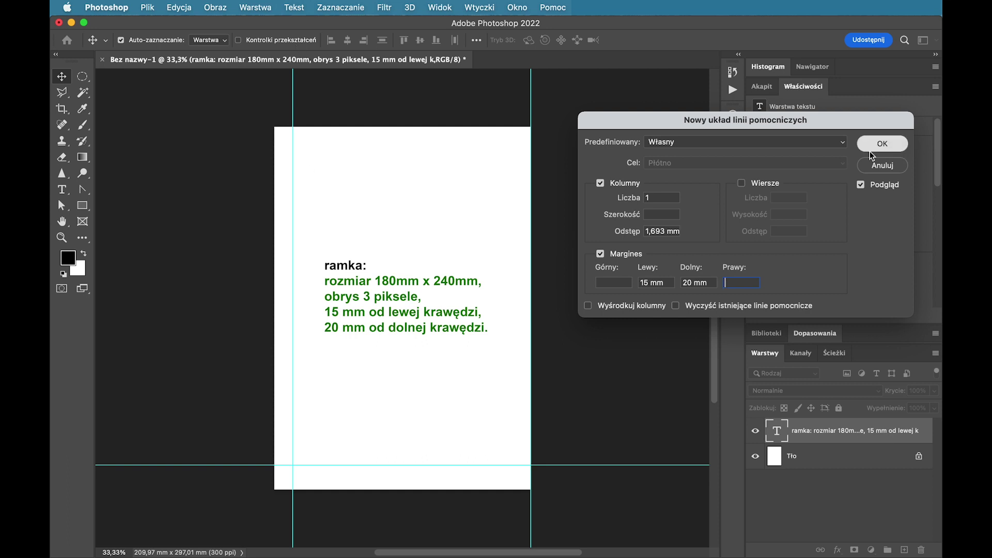
{"action": "left_click", "coordinate": [882, 144]}
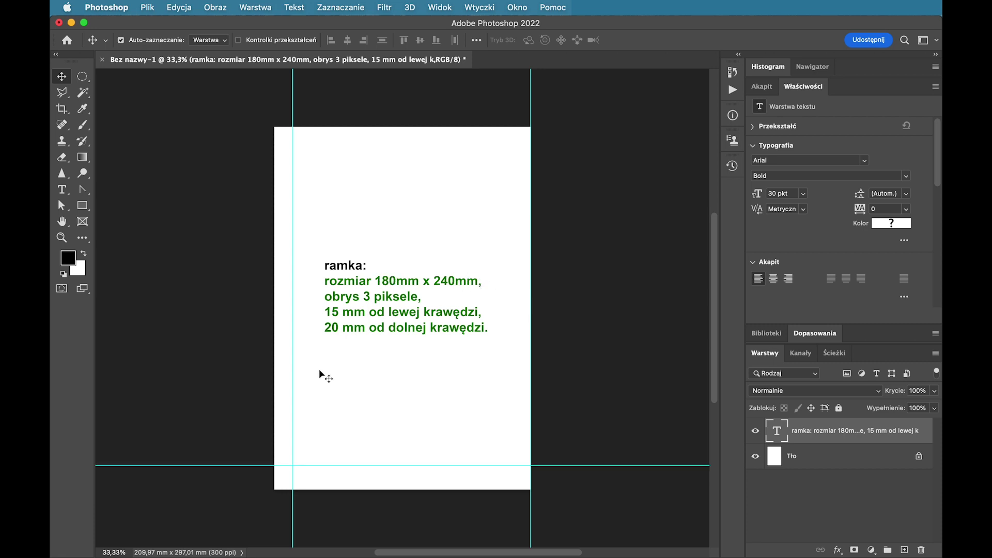
Draw a rectangle shape near the page centre and move it lower on the page
{"action": "left_click", "coordinate": [84, 205]}
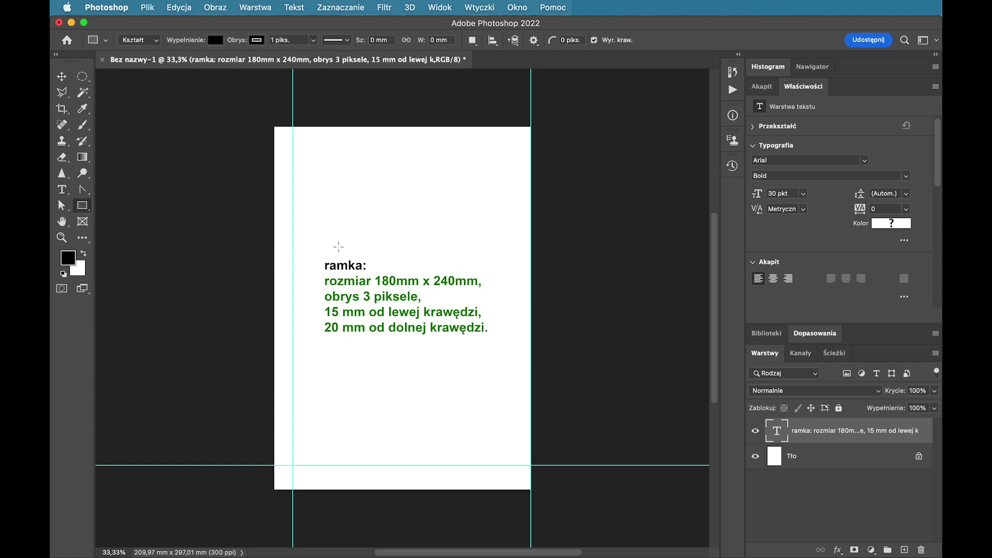
{"action": "left_click_drag", "start_coordinate": [330, 217], "coordinate": [477, 406]}
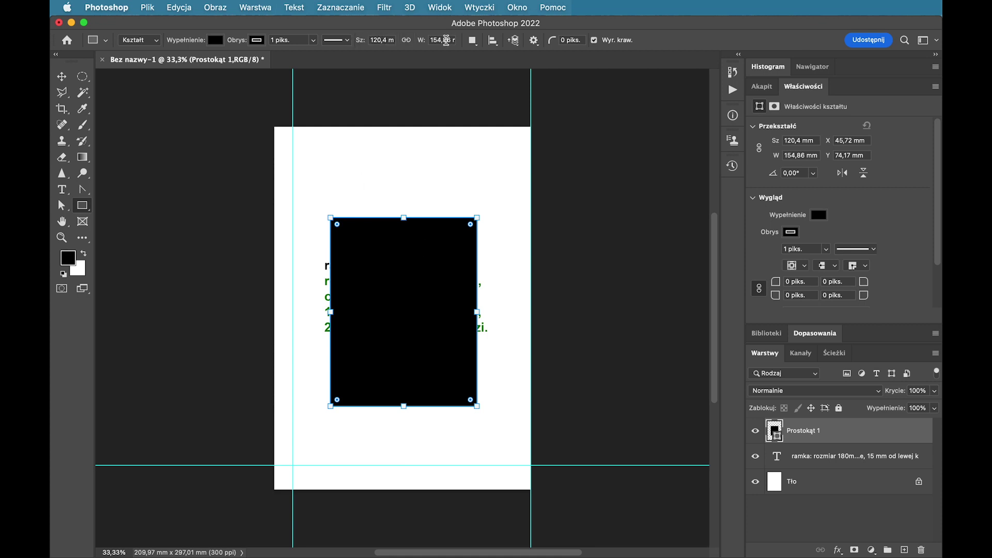
{"action": "double_click", "coordinate": [384, 40]}
{"action": "left_click", "coordinate": [61, 76]}
{"action": "left_click_drag", "start_coordinate": [372, 230], "coordinate": [362, 305]}
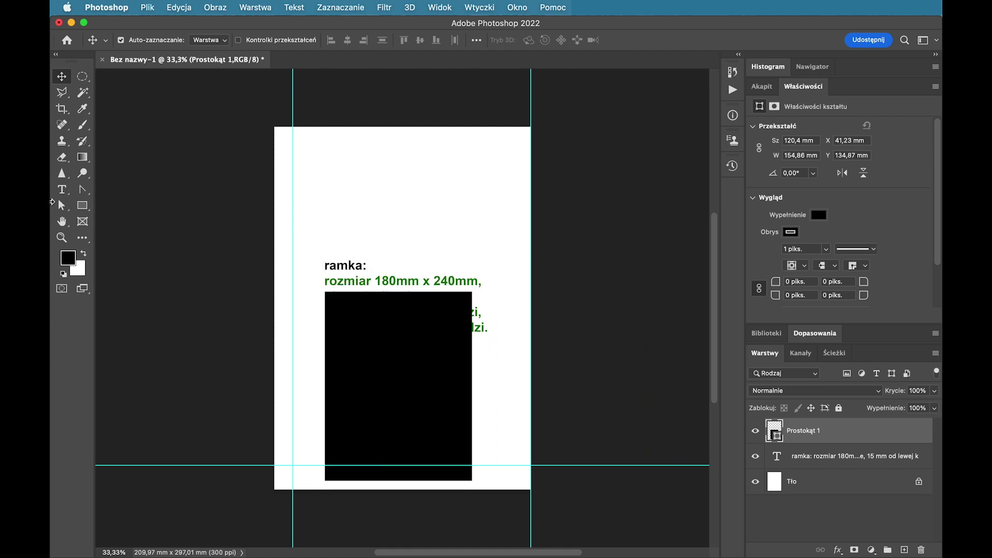
Set the rectangle's width to 180 mm and enter 240 mm as its height
{"action": "left_click", "coordinate": [82, 205]}
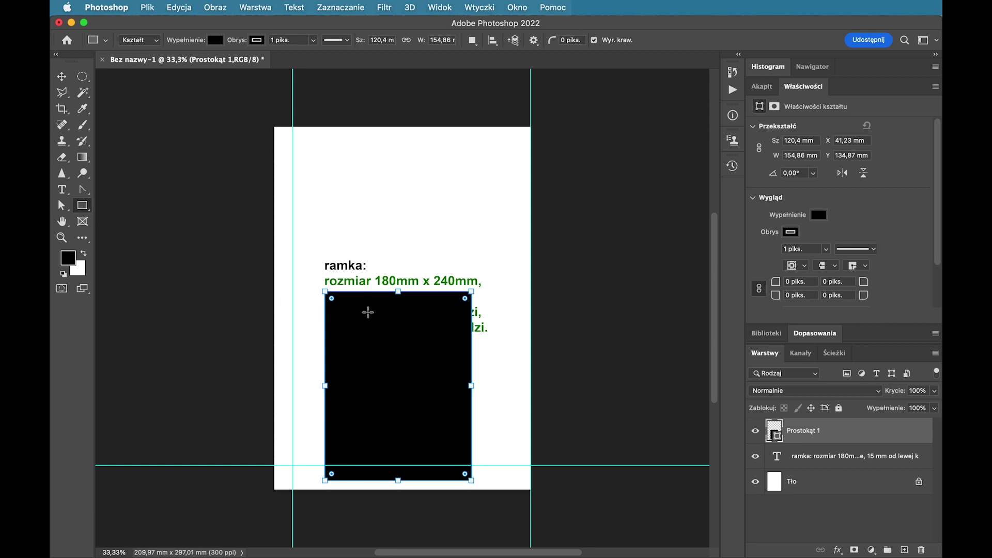
{"action": "left_click", "coordinate": [386, 40]}
{"action": "type", "text": "1"}
{"action": "left_click", "coordinate": [444, 40]}
{"action": "type", "text": "240mm"}
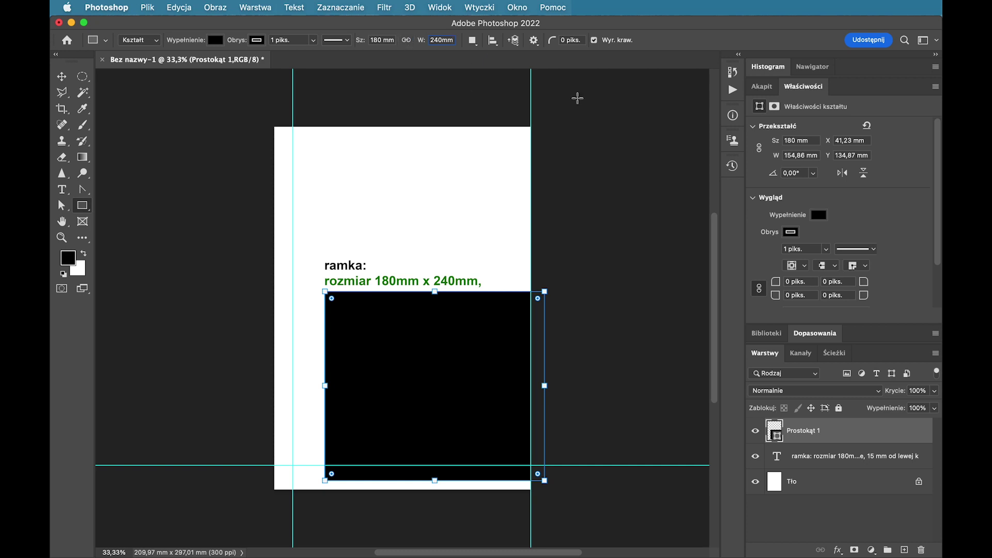
Confirm the 240 mm height and snap the rectangle onto the left and bottom guides
{"action": "key", "text": "Return"}
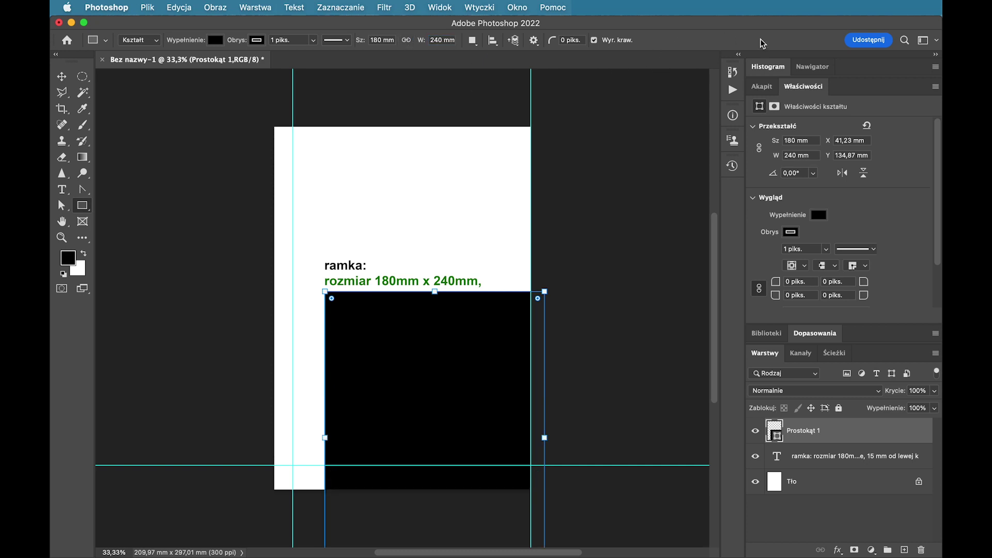
{"action": "left_click", "coordinate": [61, 76]}
{"action": "left_click_drag", "start_coordinate": [375, 317], "coordinate": [345, 193]}
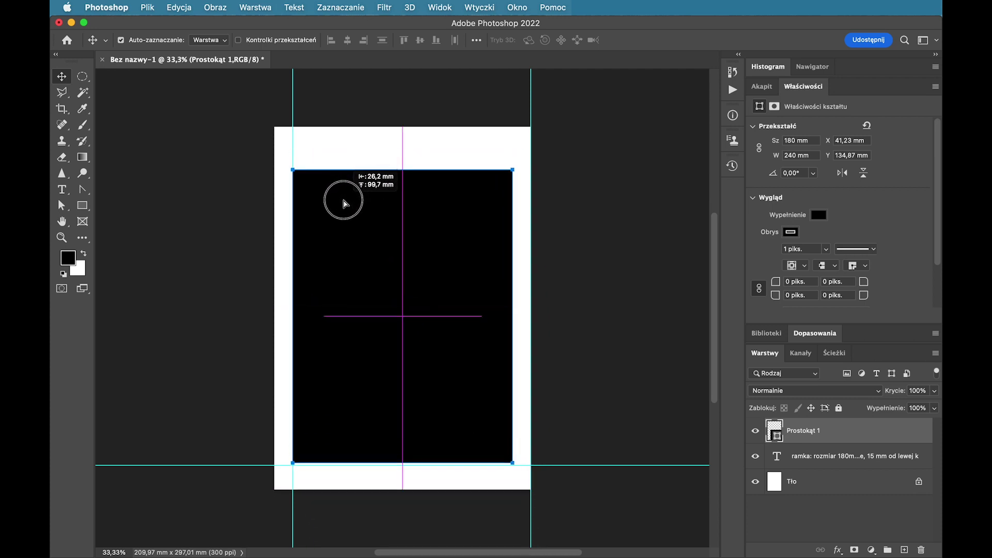
{"action": "left_click_drag", "start_coordinate": [346, 193], "coordinate": [342, 207]}
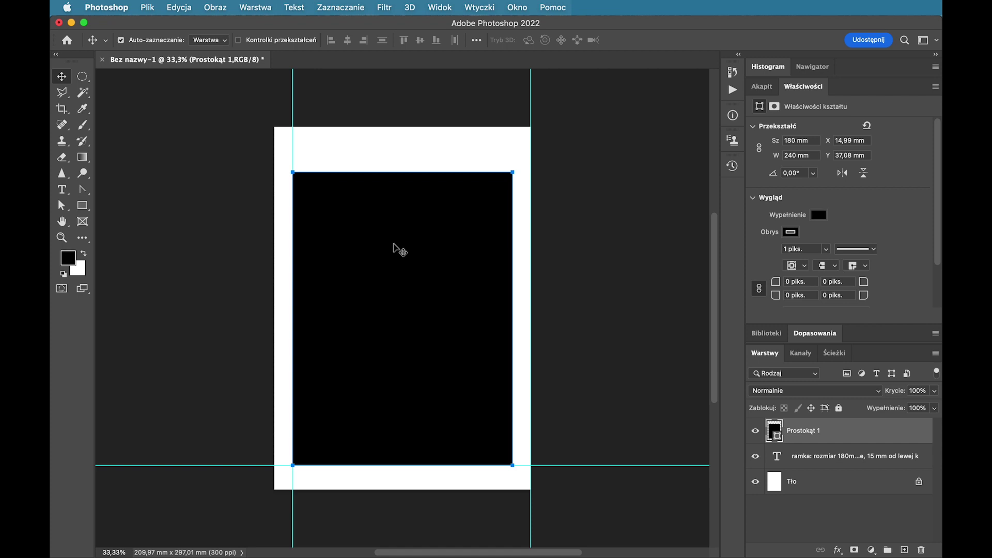
{"action": "left_click", "coordinate": [84, 207]}
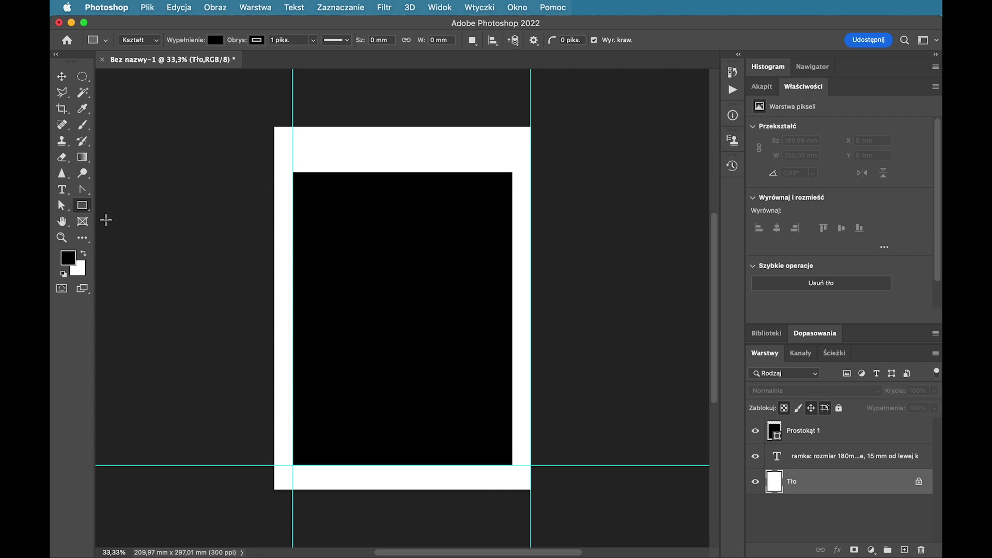
Select the Prostokąt 1 layer and make its fill solid green, after trying white and none
{"action": "left_click", "coordinate": [60, 78]}
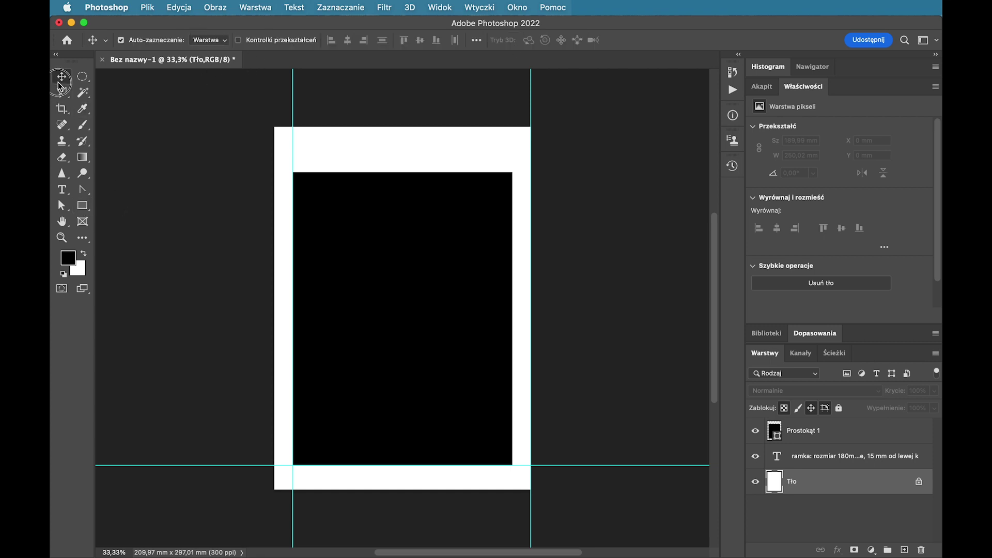
{"action": "left_click", "coordinate": [806, 432]}
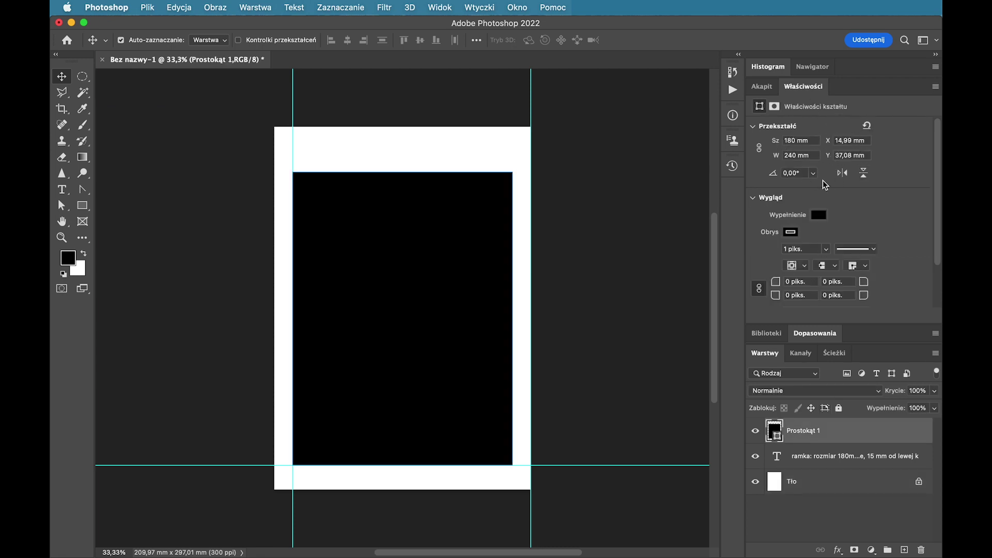
{"action": "left_click", "coordinate": [820, 216]}
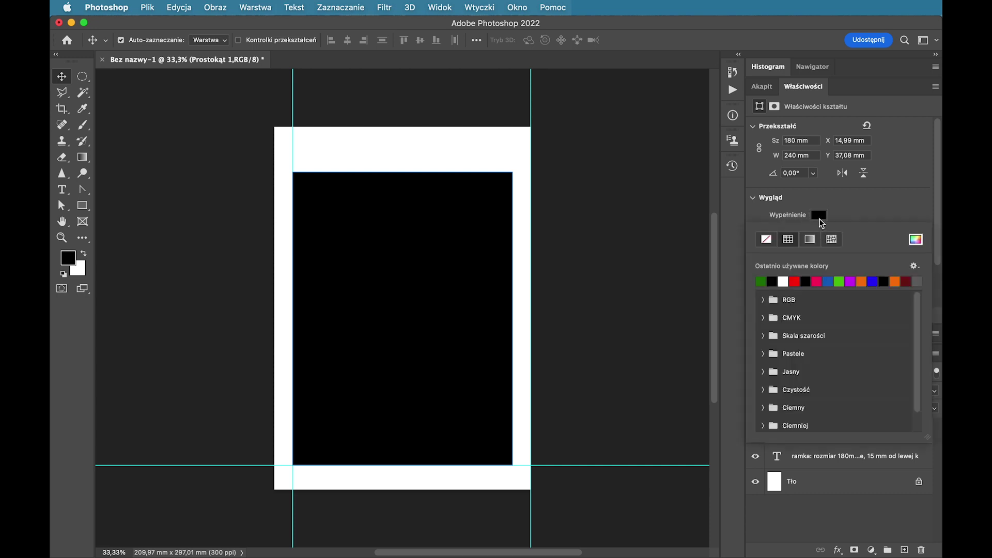
{"action": "left_click", "coordinate": [785, 282]}
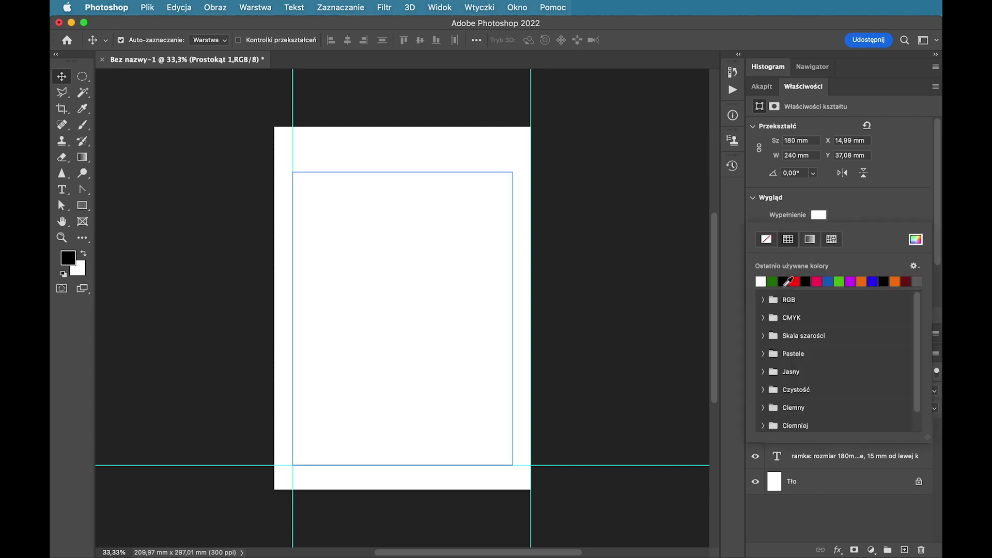
{"action": "left_click", "coordinate": [766, 239]}
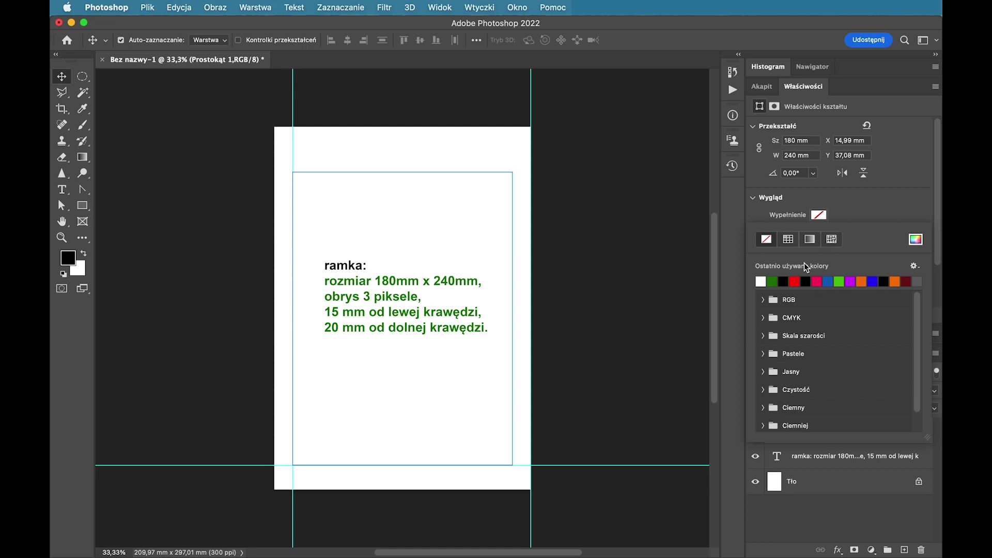
{"action": "left_click", "coordinate": [772, 281]}
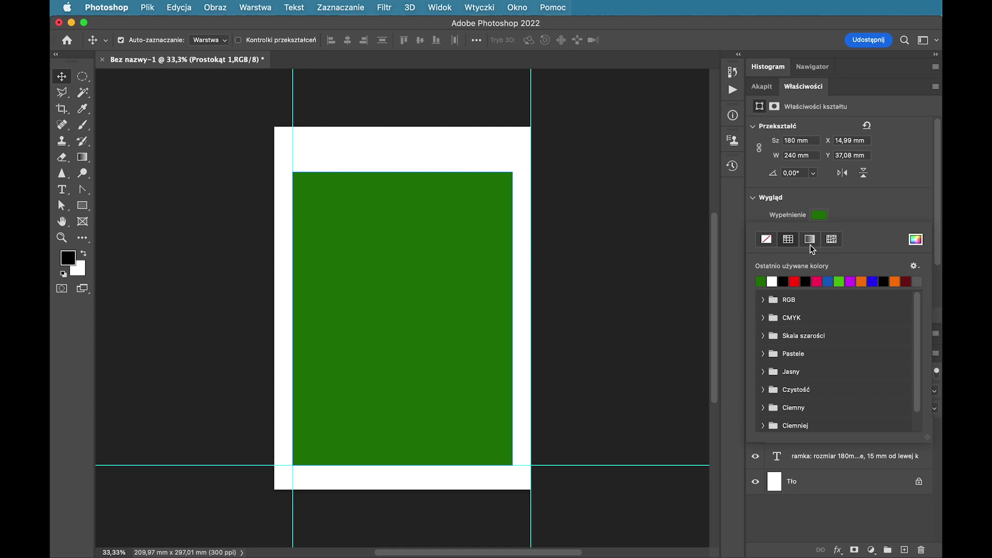
{"action": "left_click", "coordinate": [868, 212]}
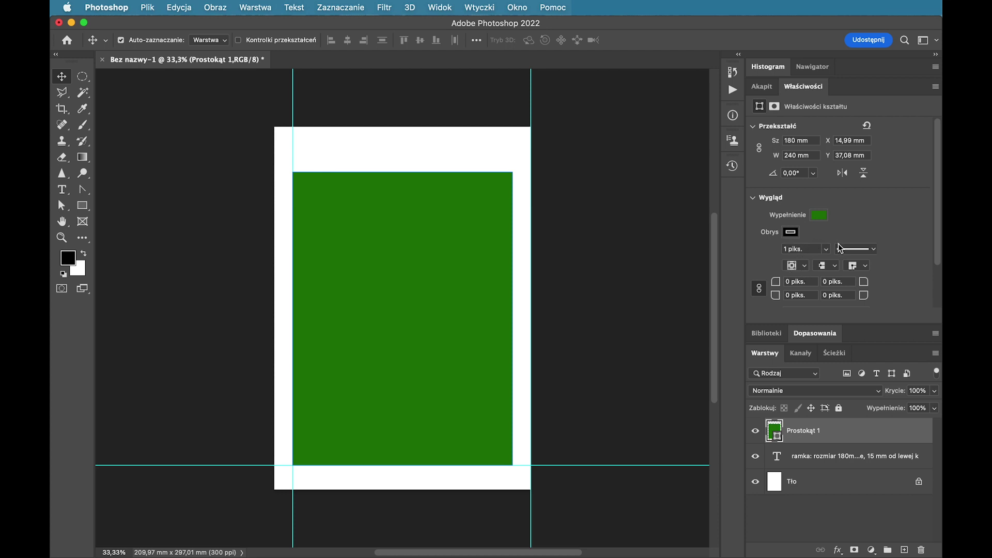
Align the rectangle's stroke Inside and reduce its width to zero, clearing the value
{"action": "mouse_move", "coordinate": [829, 253]}
{"action": "left_mouse_down"}
{"action": "mouse_move", "coordinate": [864, 277]}
{"action": "mouse_move", "coordinate": [835, 274]}
{"action": "left_mouse_up"}
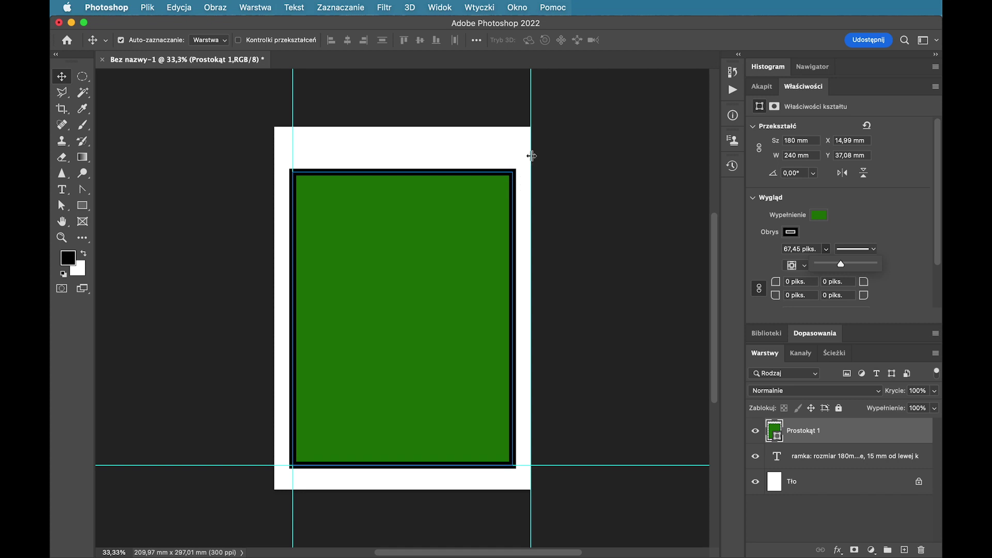
{"action": "left_click", "coordinate": [808, 266]}
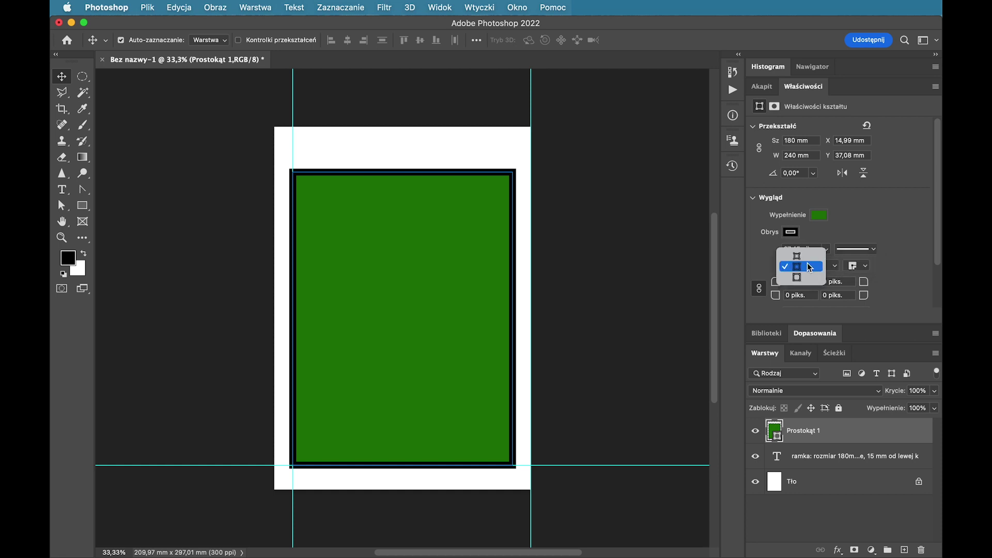
{"action": "left_click", "coordinate": [807, 256]}
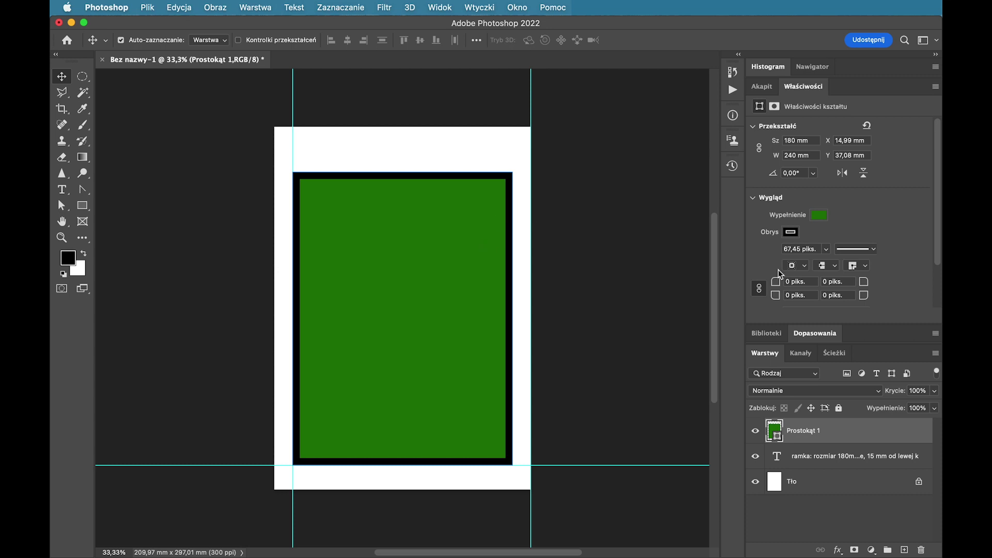
{"action": "left_click", "coordinate": [827, 250]}
{"action": "left_click_drag", "start_coordinate": [826, 266], "coordinate": [806, 264]}
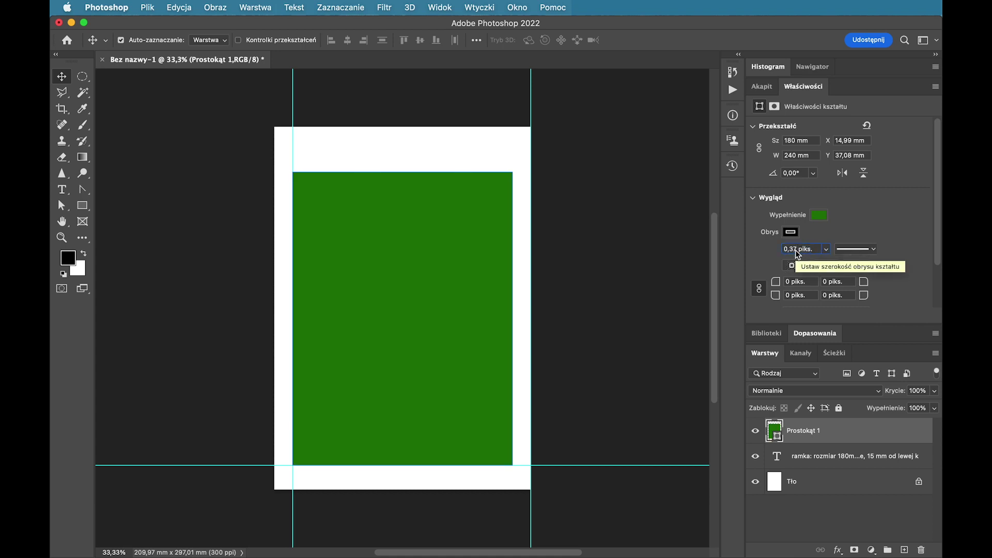
{"action": "key", "text": "BackSpace"}
{"action": "key", "text": "BackSpace"}
{"action": "key", "text": "BackSpace"}
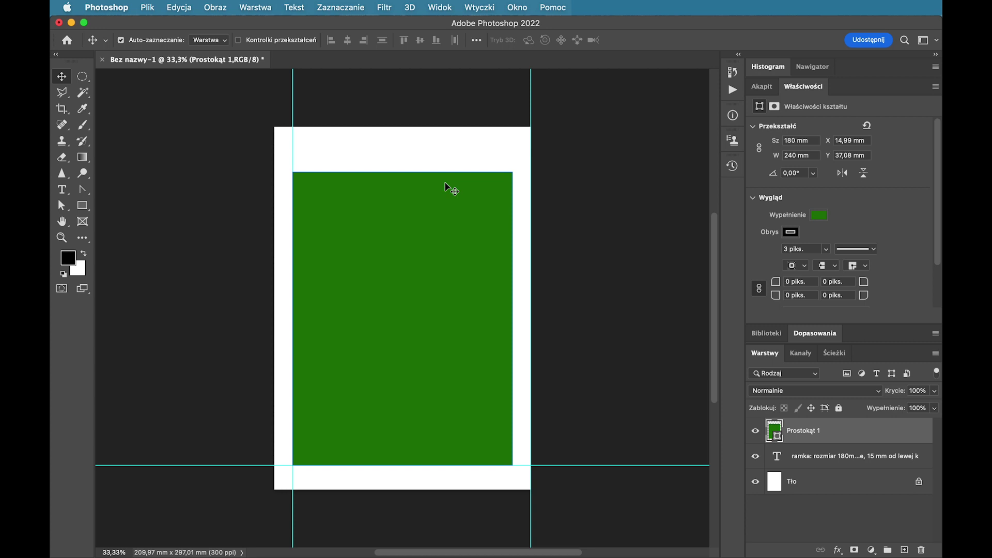
{"action": "scroll", "coordinate": [631, 225], "scroll_direction": "up", "scroll_amount": 3}
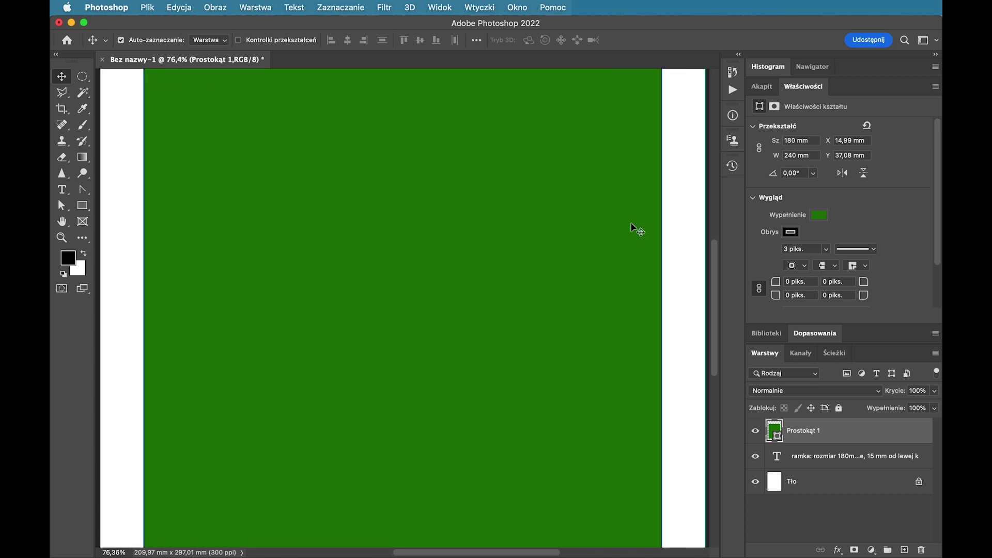
{"action": "scroll", "coordinate": [632, 225], "scroll_direction": "up", "scroll_amount": 3}
{"action": "scroll", "coordinate": [635, 227], "scroll_direction": "right", "scroll_amount": 3}
{"action": "scroll", "coordinate": [644, 227], "scroll_direction": "right", "scroll_amount": 2}
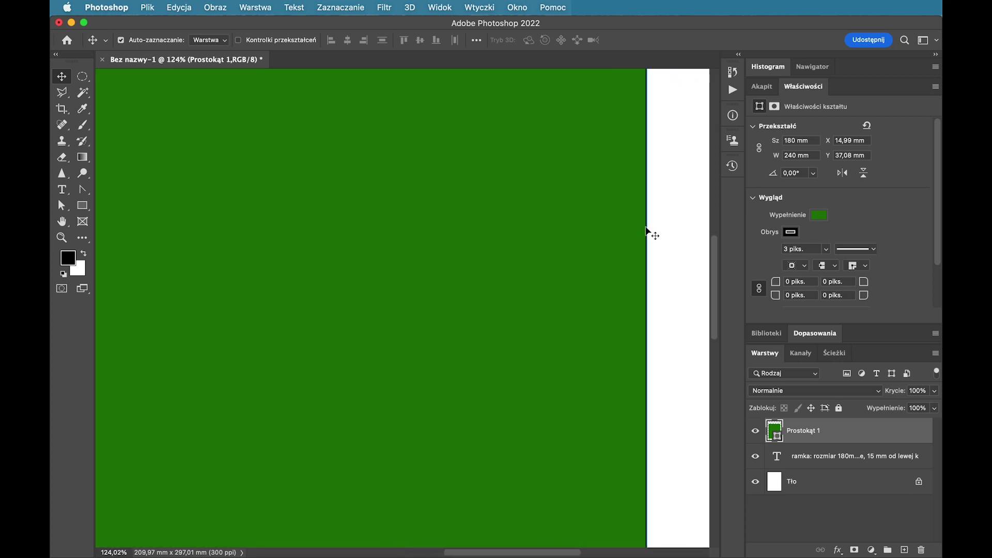
{"action": "scroll", "coordinate": [651, 196], "scroll_direction": "up", "scroll_amount": 1}
{"action": "scroll", "coordinate": [651, 196], "scroll_direction": "up", "scroll_amount": 2}
{"action": "scroll", "coordinate": [652, 198], "scroll_direction": "right", "scroll_amount": 1}
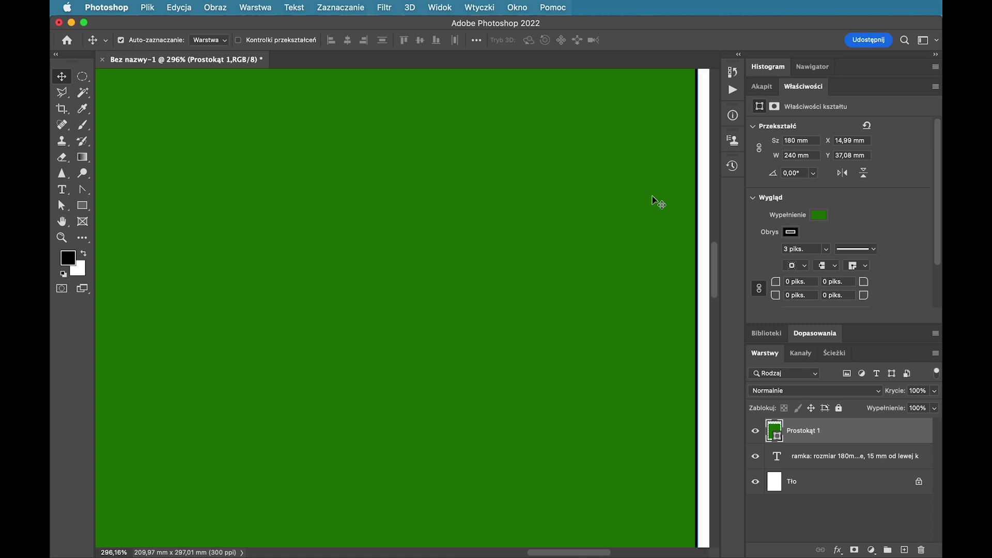
{"action": "scroll", "coordinate": [652, 197], "scroll_direction": "right", "scroll_amount": 2}
{"action": "scroll", "coordinate": [541, 245], "scroll_direction": "up", "scroll_amount": 1}
{"action": "scroll", "coordinate": [540, 245], "scroll_direction": "left", "scroll_amount": 1}
{"action": "scroll", "coordinate": [540, 245], "scroll_direction": "up", "scroll_amount": 1}
{"action": "scroll", "coordinate": [558, 281], "scroll_direction": "down", "scroll_amount": 1}
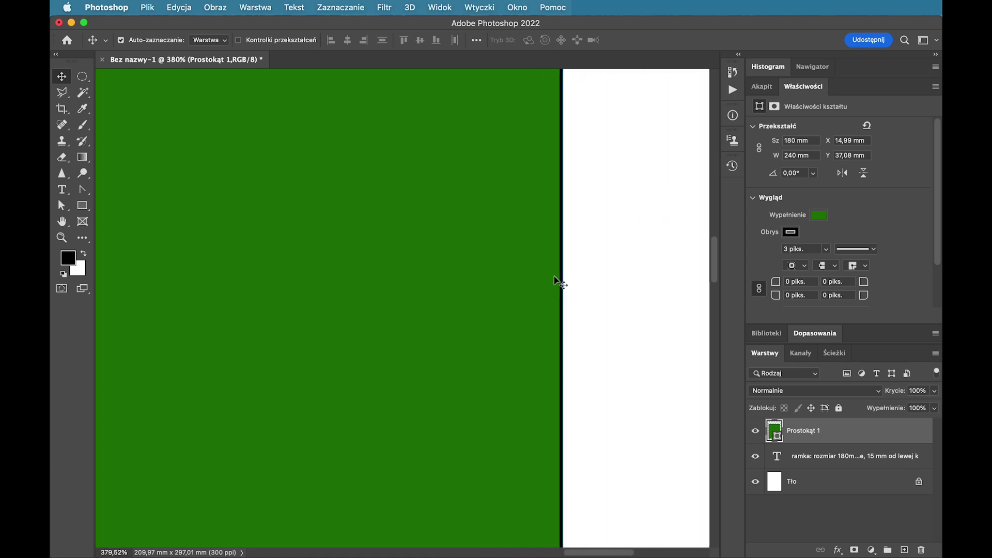
{"action": "scroll", "coordinate": [558, 281], "scroll_direction": "down", "scroll_amount": 2}
{"action": "scroll", "coordinate": [623, 369], "scroll_direction": "down", "scroll_amount": 1}
{"action": "scroll", "coordinate": [622, 370], "scroll_direction": "down", "scroll_amount": 1}
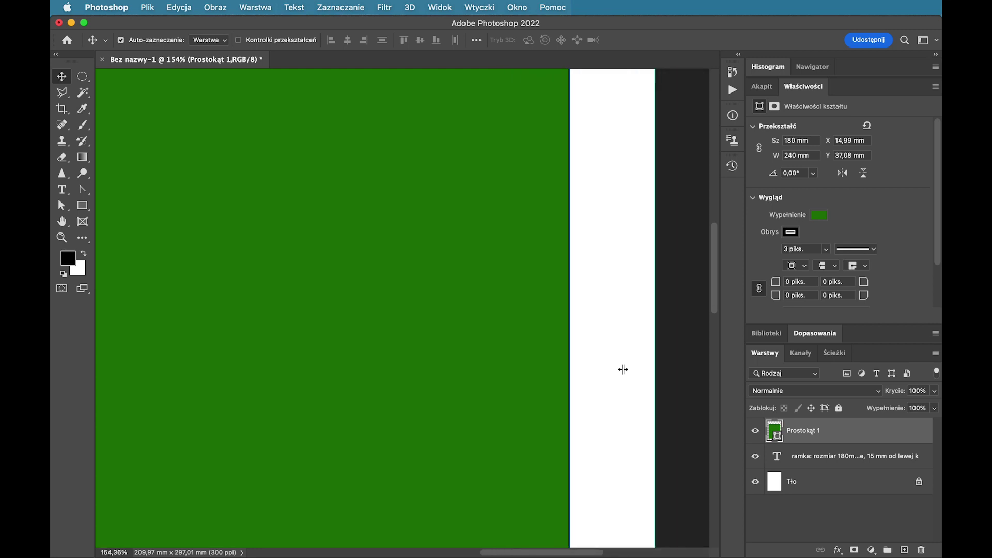
{"action": "scroll", "coordinate": [625, 377], "scroll_direction": "down", "scroll_amount": 1}
{"action": "scroll", "coordinate": [308, 312], "scroll_direction": "down", "scroll_amount": 1}
{"action": "scroll", "coordinate": [308, 312], "scroll_direction": "down", "scroll_amount": 1}
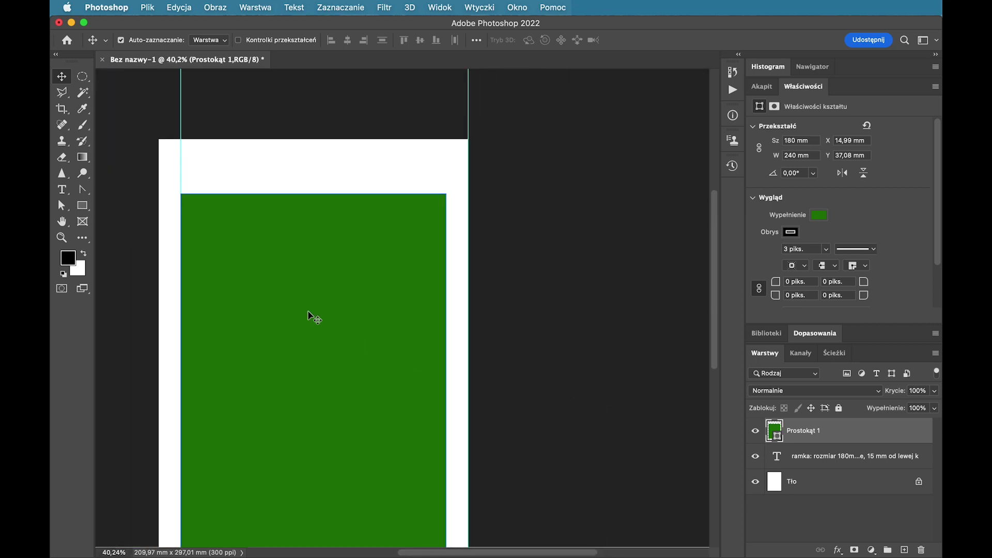
{"action": "scroll", "coordinate": [308, 312], "scroll_direction": "down", "scroll_amount": 1}
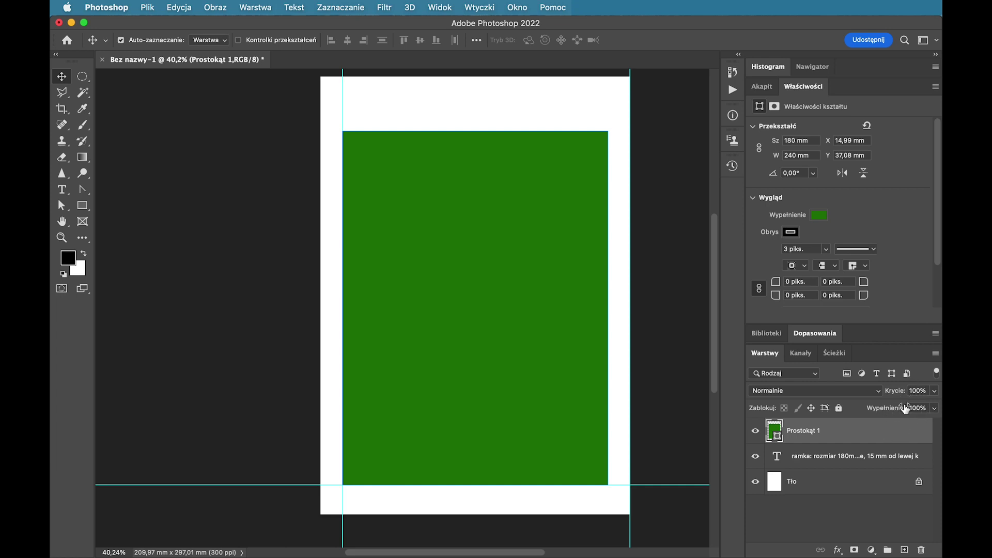
Try the rectangle layer at 0% opacity, then restore it to 100%
{"action": "left_click", "coordinate": [934, 393]}
{"action": "left_click_drag", "start_coordinate": [933, 409], "coordinate": [863, 411]}
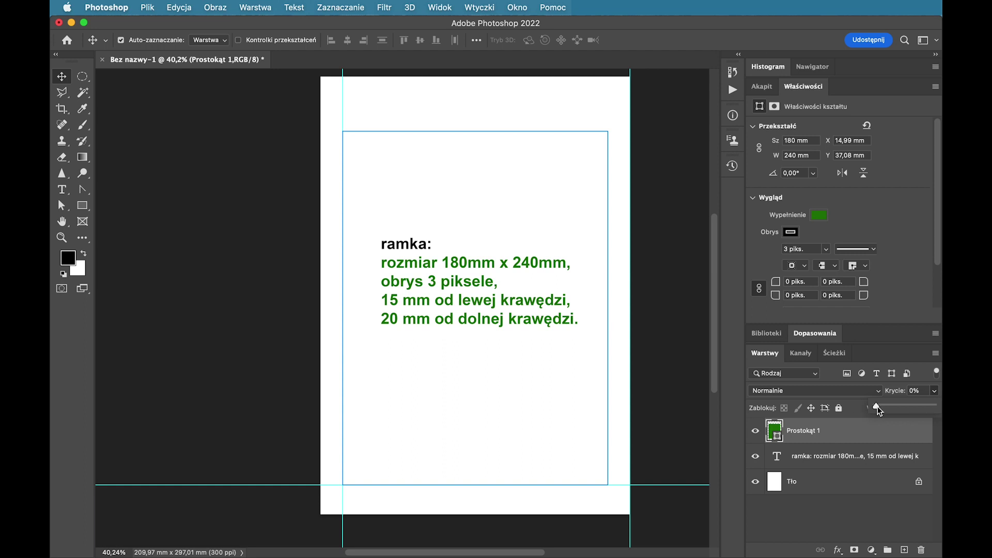
{"action": "left_click_drag", "start_coordinate": [877, 405], "coordinate": [936, 406]}
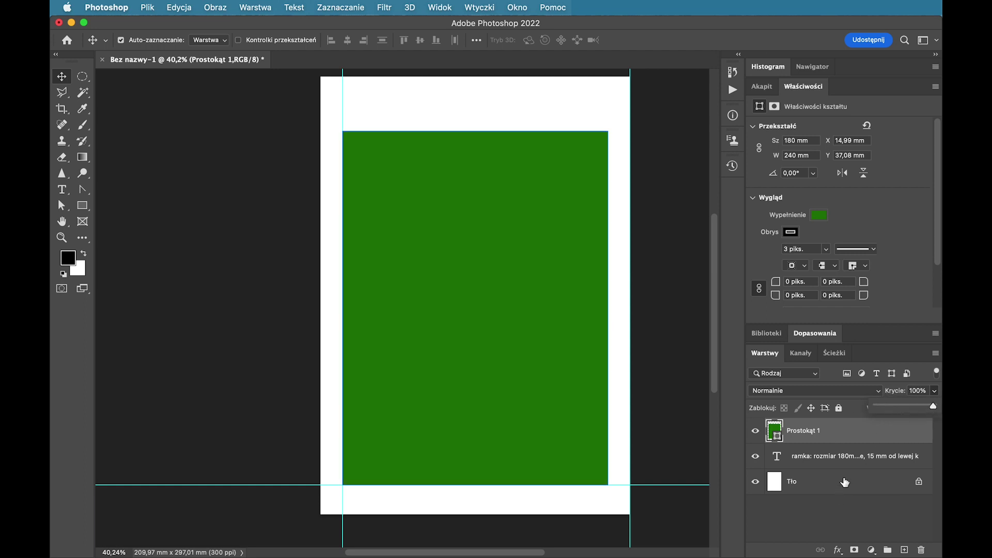
{"action": "left_click", "coordinate": [857, 410]}
Drop the rectangle layer's Fill to 0%, leaving only its outline
{"action": "left_click", "coordinate": [936, 408]}
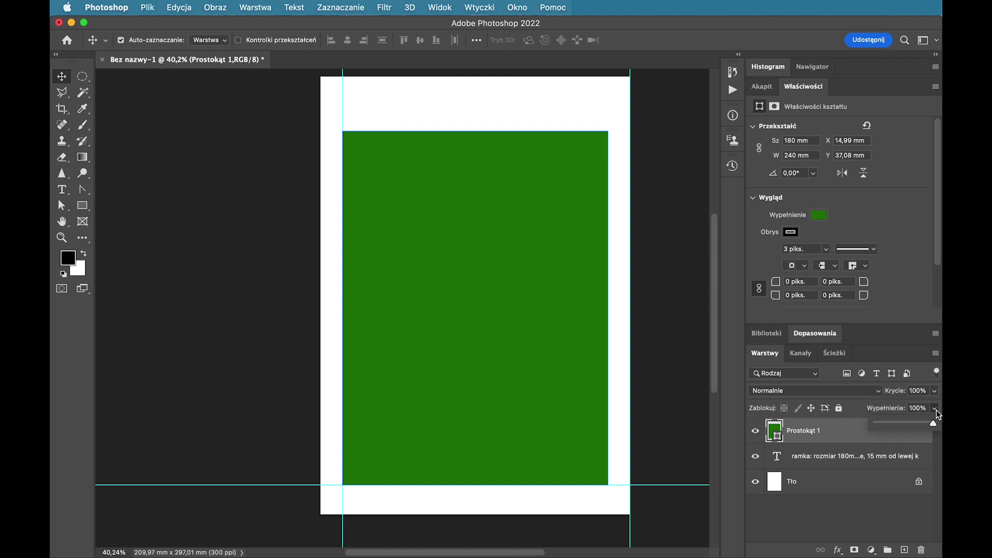
{"action": "left_click_drag", "start_coordinate": [934, 423], "coordinate": [853, 435]}
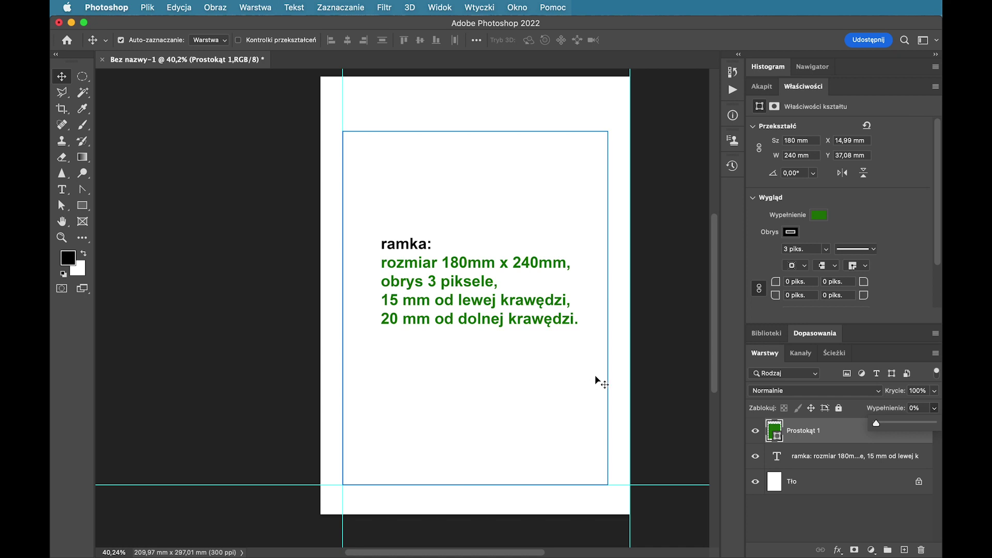
{"action": "scroll", "coordinate": [595, 380], "scroll_direction": "up", "scroll_amount": 2}
{"action": "scroll", "coordinate": [589, 372], "scroll_direction": "up", "scroll_amount": 1}
{"action": "scroll", "coordinate": [522, 328], "scroll_direction": "up", "scroll_amount": 2}
{"action": "scroll", "coordinate": [520, 326], "scroll_direction": "up", "scroll_amount": 1}
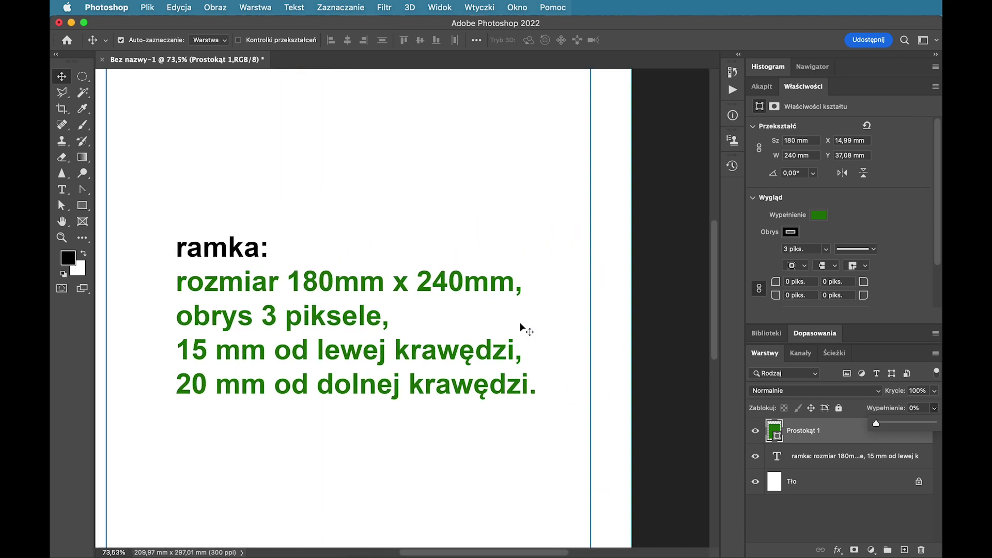
{"action": "scroll", "coordinate": [520, 327], "scroll_direction": "up", "scroll_amount": 2}
{"action": "scroll", "coordinate": [495, 318], "scroll_direction": "up", "scroll_amount": 2}
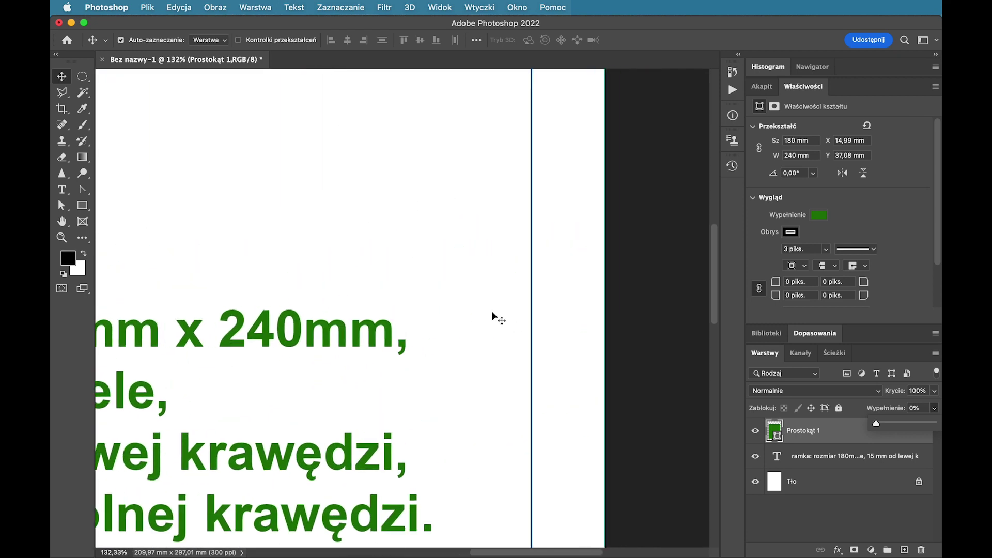
{"action": "scroll", "coordinate": [488, 313], "scroll_direction": "up", "scroll_amount": 2}
{"action": "scroll", "coordinate": [484, 312], "scroll_direction": "up", "scroll_amount": 1}
{"action": "scroll", "coordinate": [465, 305], "scroll_direction": "up", "scroll_amount": 1}
{"action": "scroll", "coordinate": [449, 291], "scroll_direction": "up", "scroll_amount": 1}
{"action": "scroll", "coordinate": [448, 290], "scroll_direction": "up", "scroll_amount": 1}
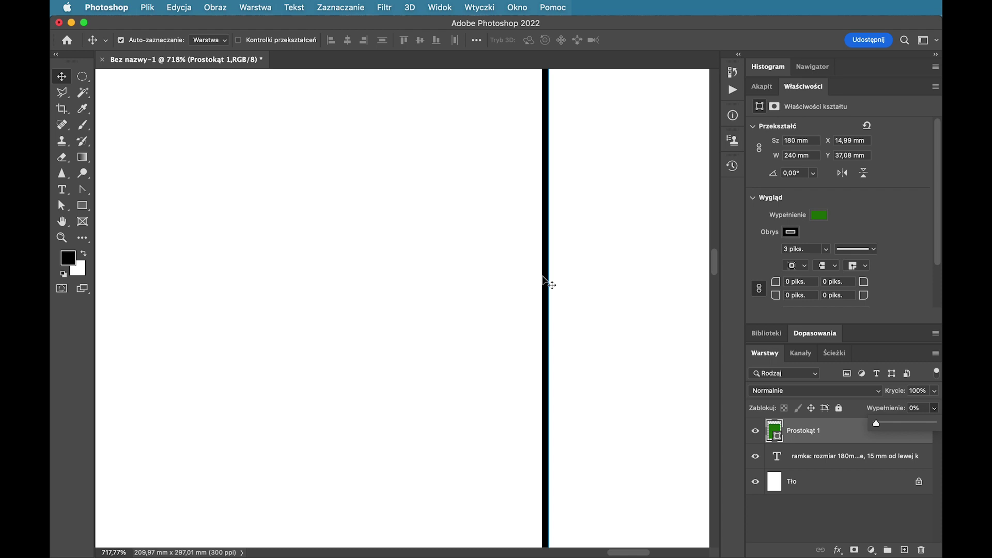
{"action": "scroll", "coordinate": [549, 285], "scroll_direction": "down", "scroll_amount": 2}
{"action": "scroll", "coordinate": [549, 285], "scroll_direction": "down", "scroll_amount": 2}
{"action": "scroll", "coordinate": [549, 284], "scroll_direction": "down", "scroll_amount": 2}
{"action": "scroll", "coordinate": [548, 283], "scroll_direction": "down", "scroll_amount": 2}
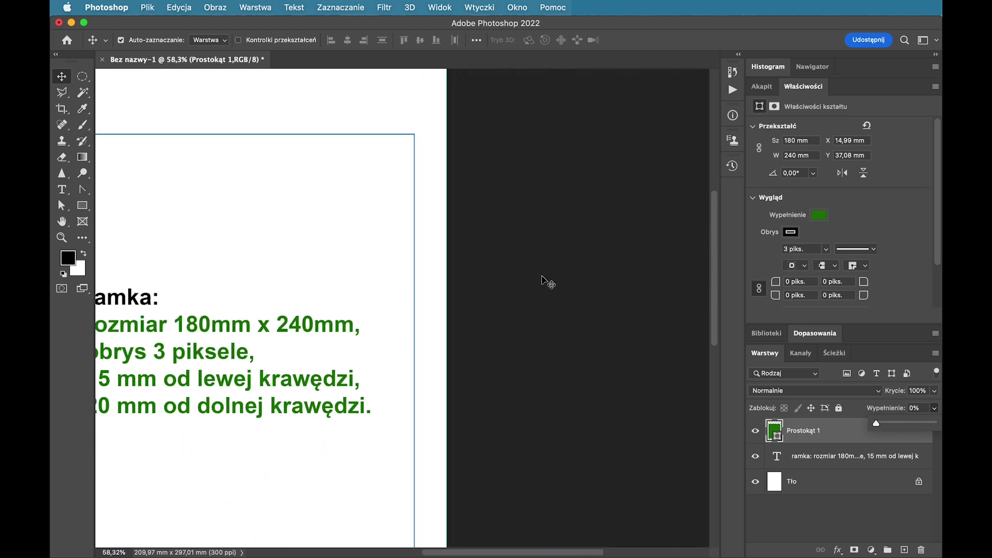
{"action": "scroll", "coordinate": [548, 283], "scroll_direction": "down", "scroll_amount": 2}
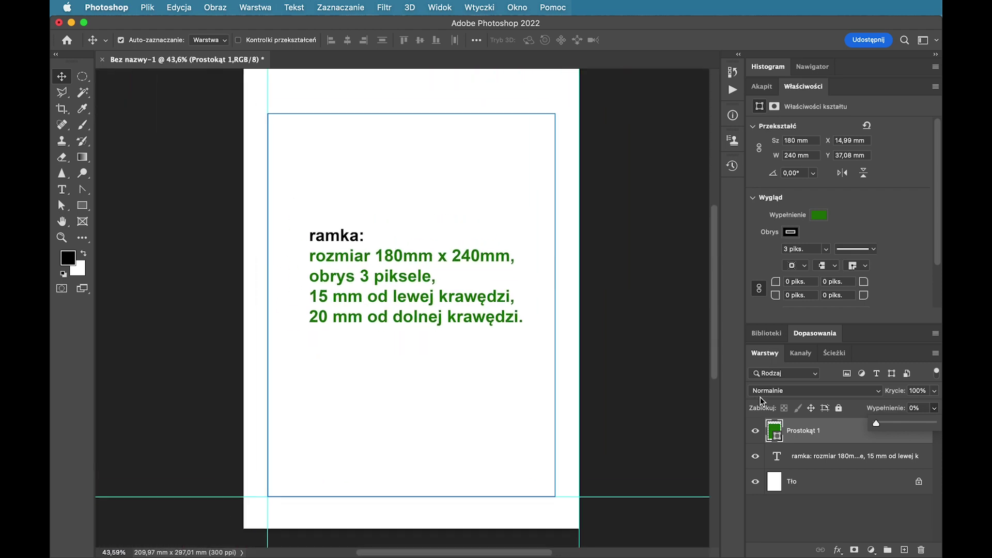
Select the Tło background layer in the Layers panel
{"action": "left_click", "coordinate": [827, 483]}
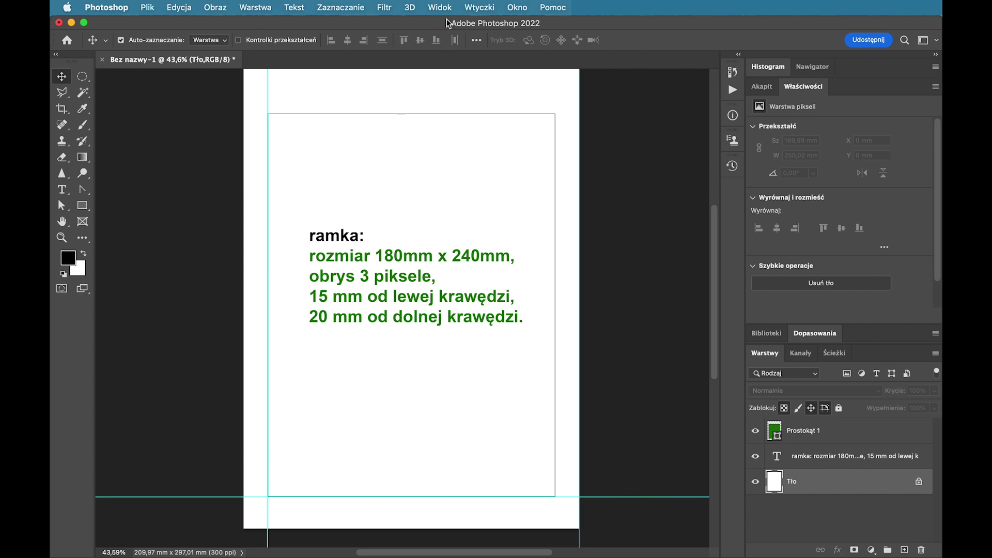
Clear all guides using Widok > Usuń linie pomocnicze
{"action": "left_click", "coordinate": [440, 7]}
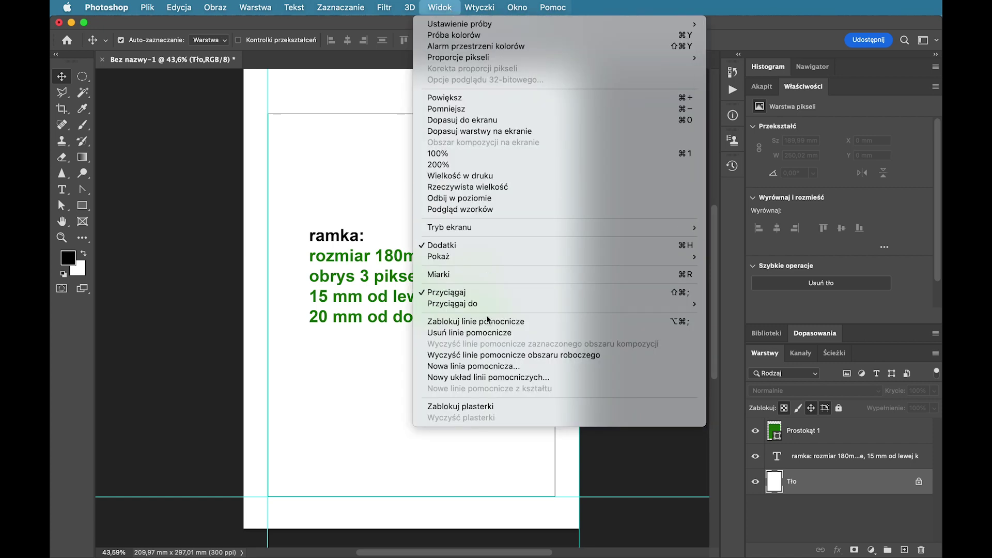
{"action": "left_click", "coordinate": [486, 333]}
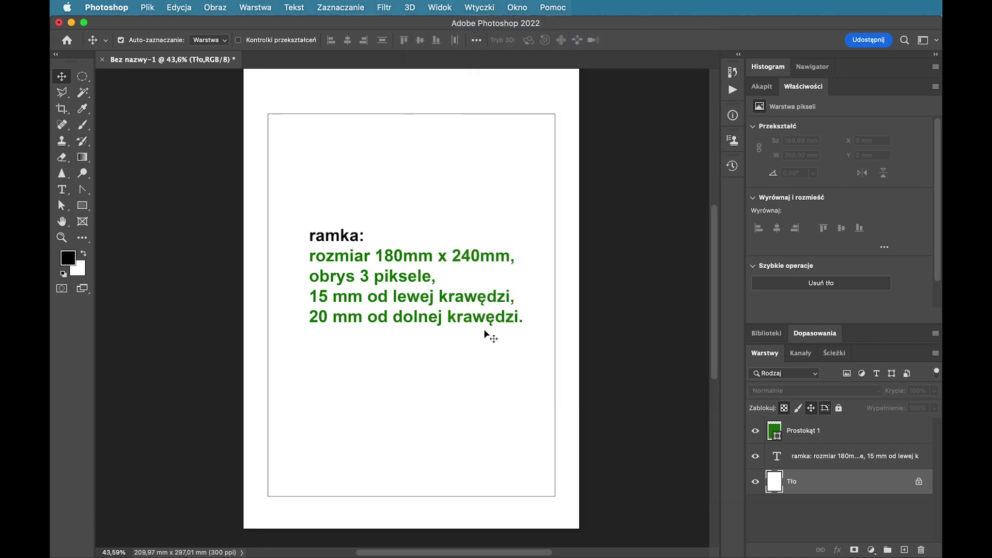